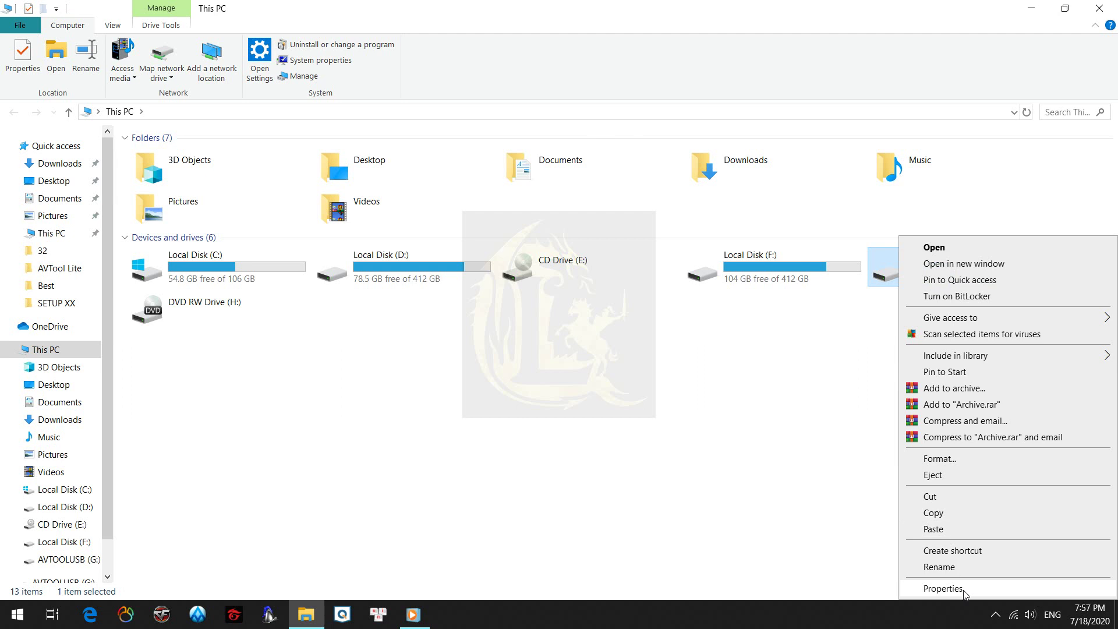
Step: Check the properties of the AVTOOLUSB (G:) drive, including its file system
{"action": "left_click", "coordinate": [939, 589]}
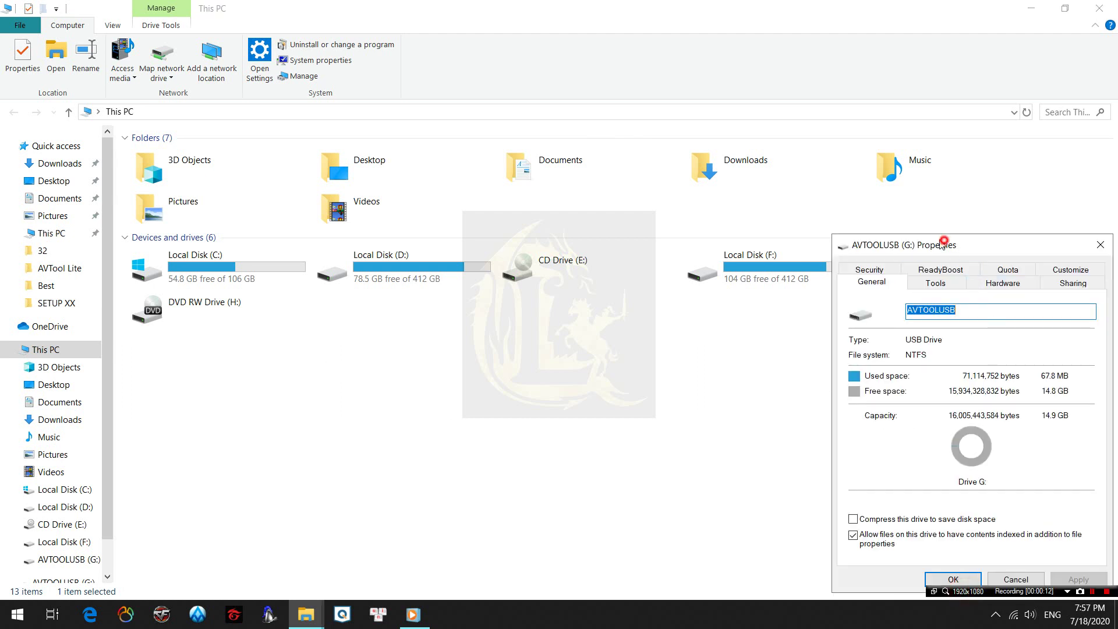
{"action": "left_click", "coordinate": [555, 190]}
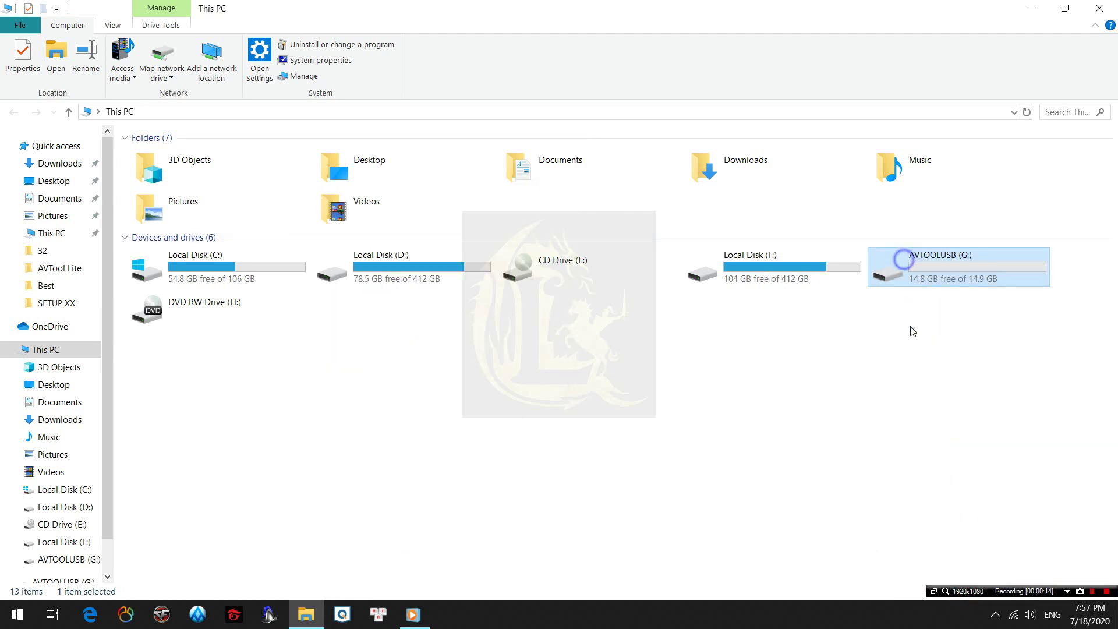
Step: Quick-format the AVTOOLUSB (G:) drive as FAT32 with an empty volume label
{"action": "right_click", "coordinate": [897, 274]}
{"action": "left_click", "coordinate": [943, 459]}
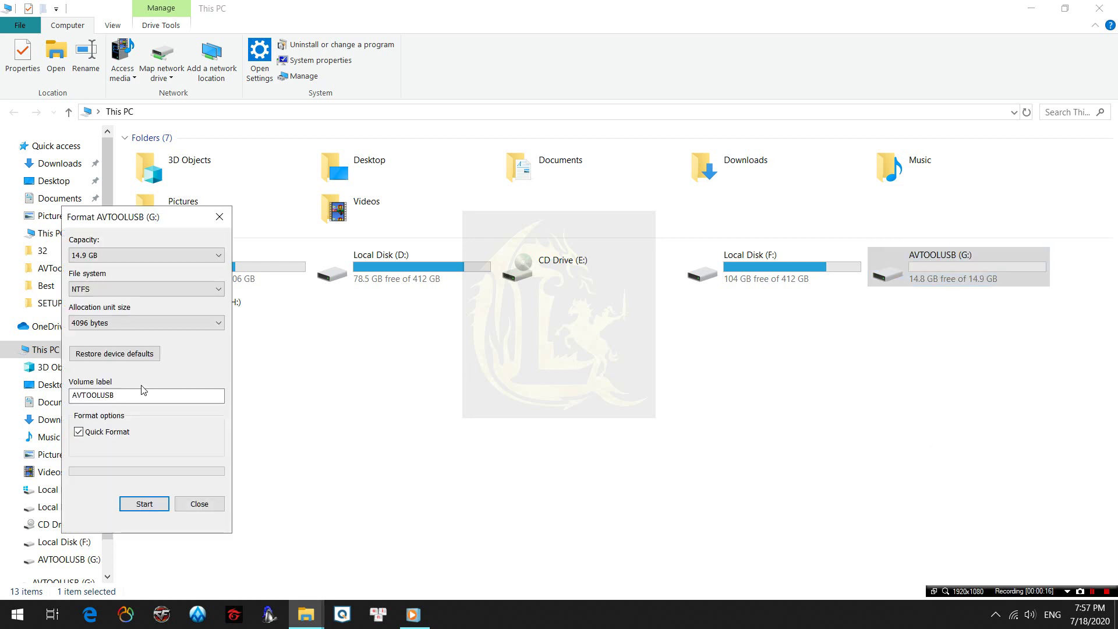
{"action": "left_click", "coordinate": [152, 290]}
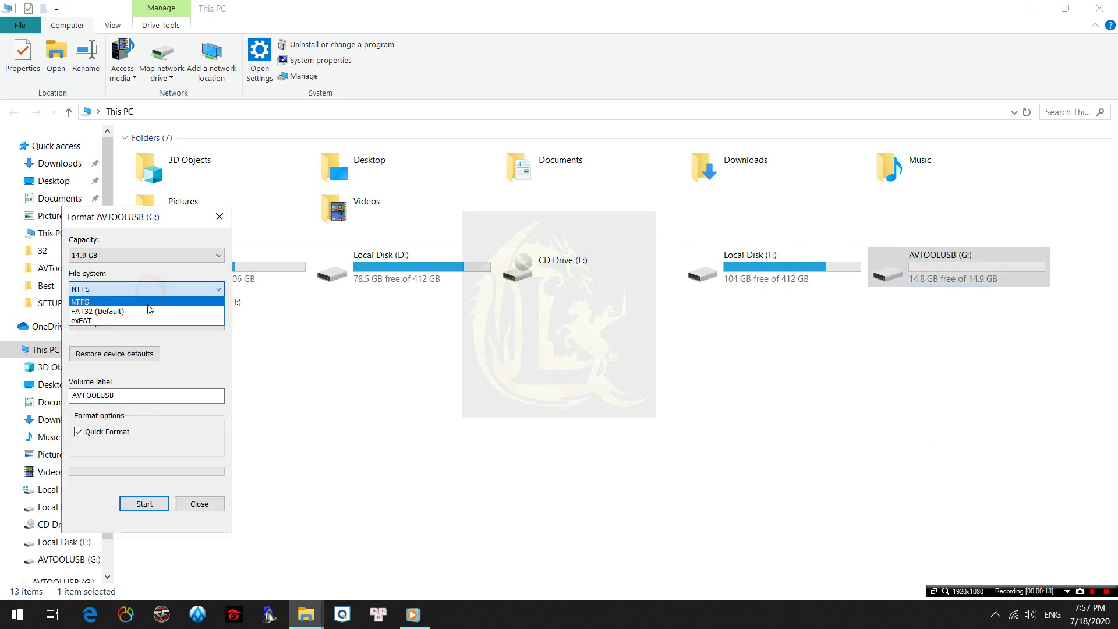
{"action": "left_click", "coordinate": [142, 307]}
{"action": "left_click", "coordinate": [142, 396]}
{"action": "key", "text": "ctrl+a"}
{"action": "key", "text": "BackSpace"}
{"action": "left_click", "coordinate": [140, 502]}
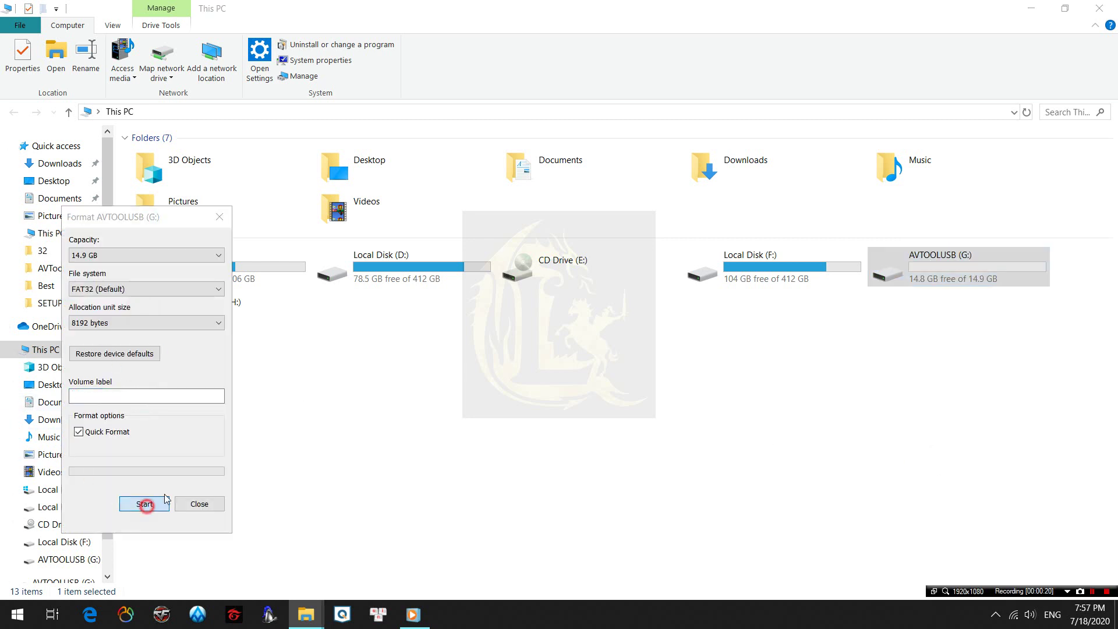
{"action": "left_click", "coordinate": [577, 307]}
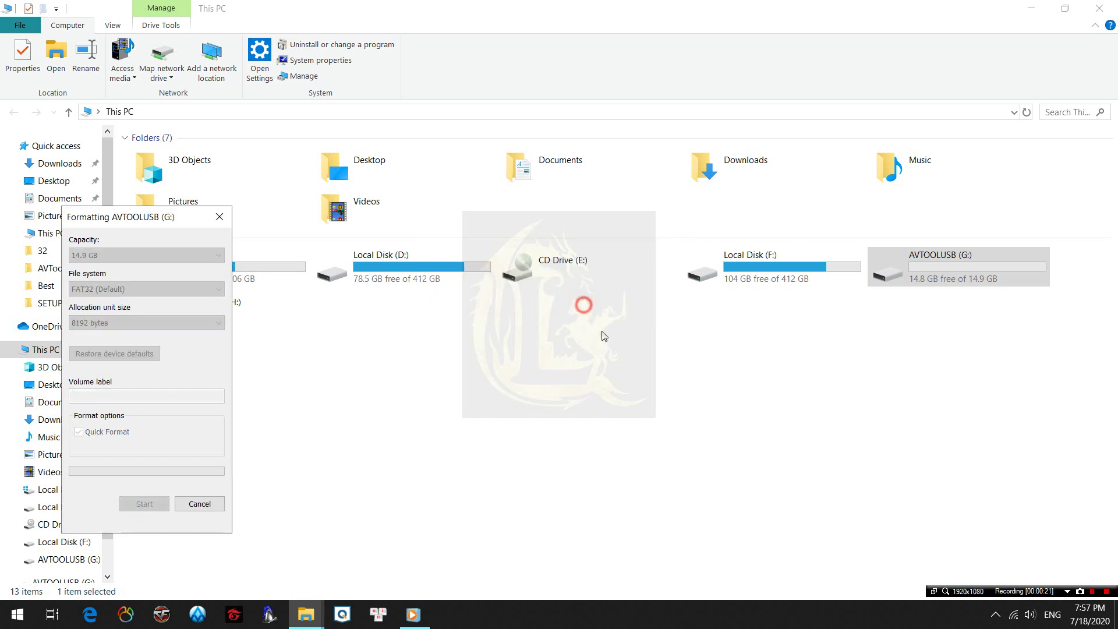
{"action": "left_click", "coordinate": [209, 504]}
{"action": "left_click", "coordinate": [657, 305]}
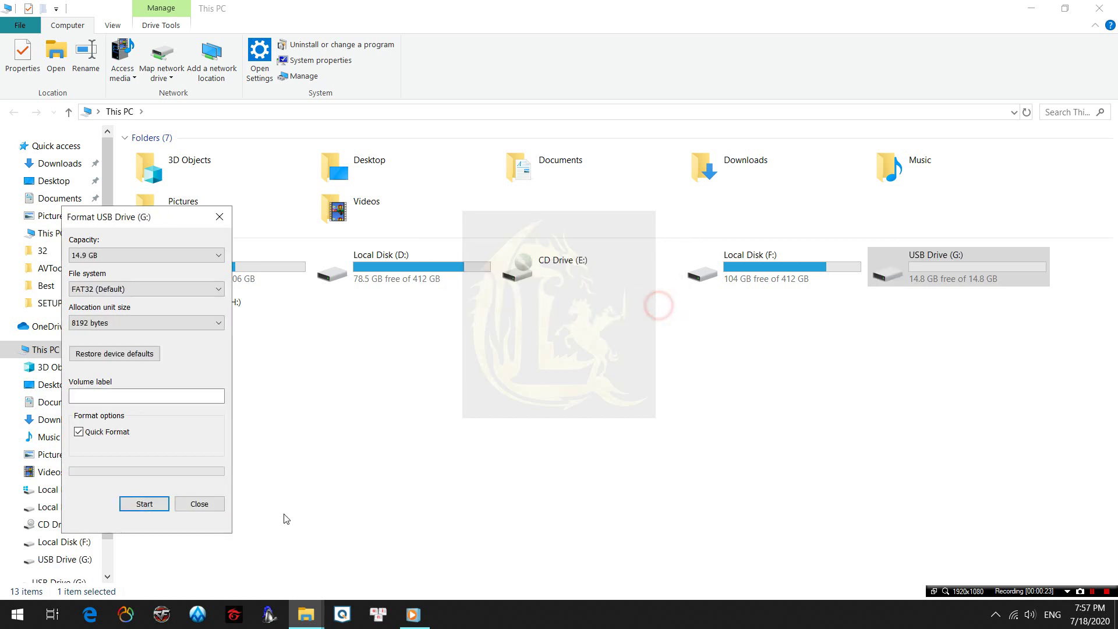
{"action": "left_click", "coordinate": [204, 504]}
Step: Check the properties of the formatted USB Drive (G:) and close them
{"action": "right_click", "coordinate": [970, 278]}
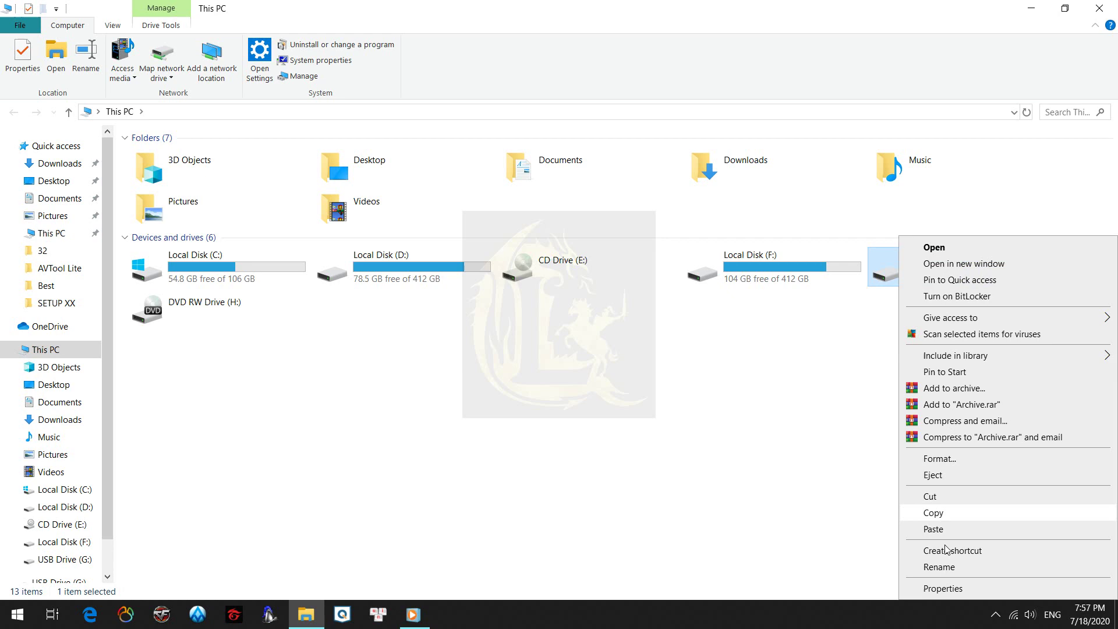
{"action": "left_click", "coordinate": [943, 588]}
{"action": "left_click", "coordinate": [1101, 245]}
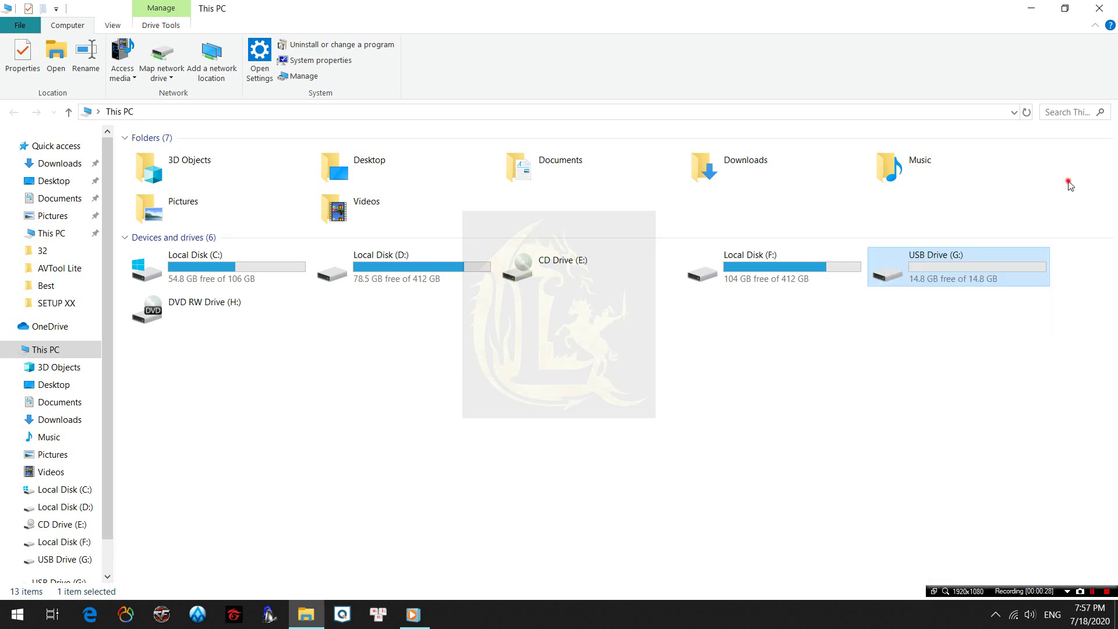
Step: Run AVToolUSB.exe from the desktop as administrator and allow the elevation request
{"action": "key", "text": "super+d"}
{"action": "left_click", "coordinate": [767, 318]}
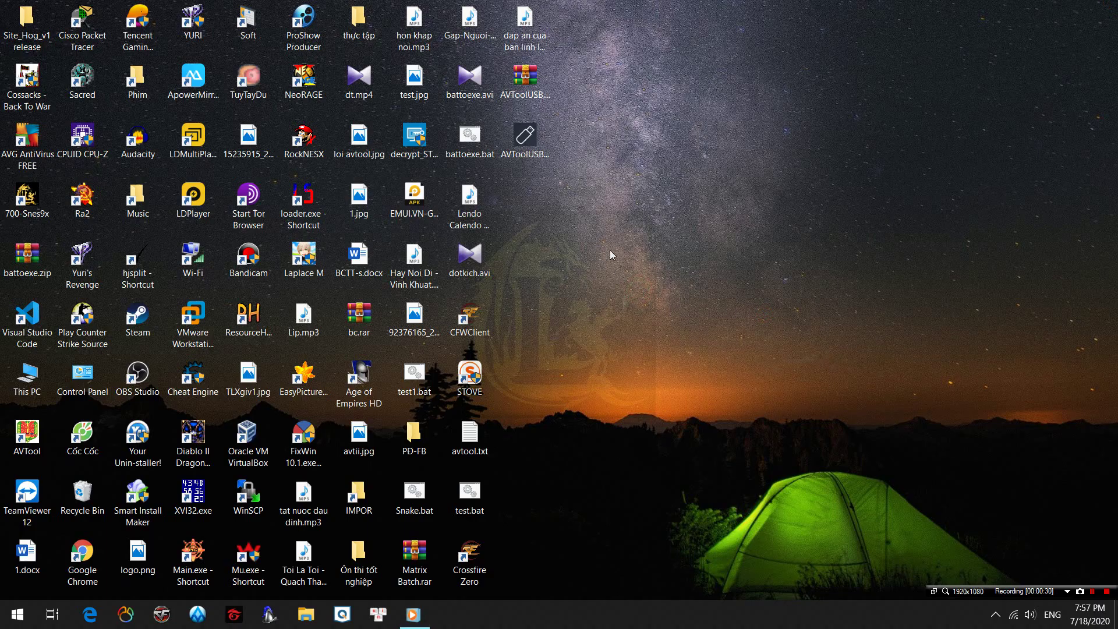
{"action": "left_click", "coordinate": [519, 149]}
{"action": "right_click", "coordinate": [519, 147]}
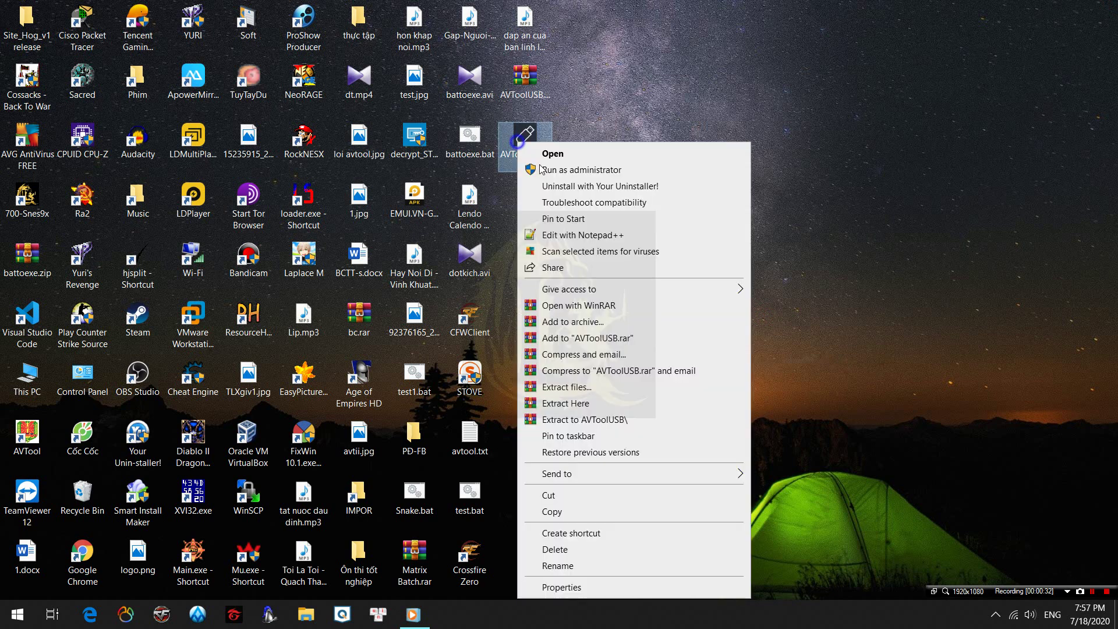
{"action": "left_click", "coordinate": [574, 169]}
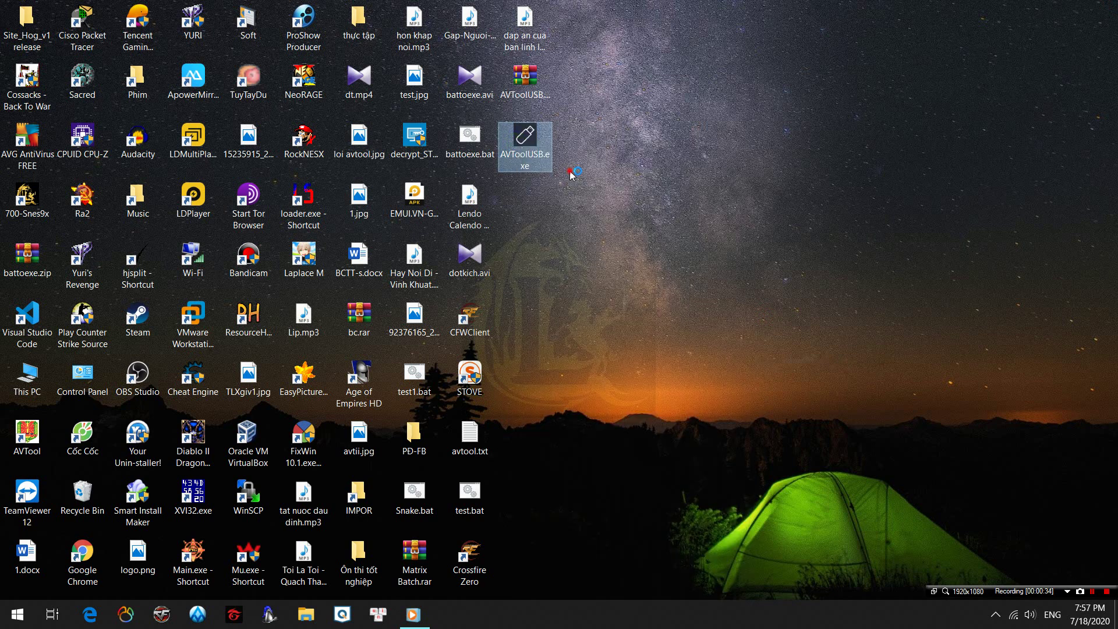
{"action": "left_click", "coordinate": [680, 364]}
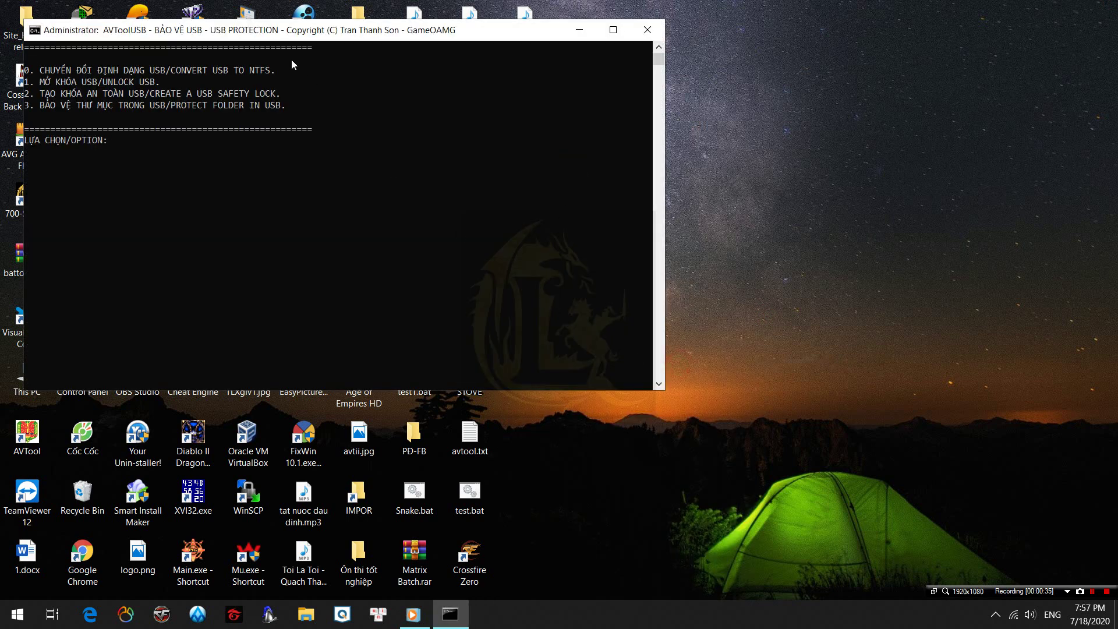
Step: Choose option 0 in AVToolUSB to convert the USB drive to NTFS
{"action": "left_click_drag", "start_coordinate": [285, 33], "coordinate": [524, 145]}
{"action": "left_click", "coordinate": [569, 334]}
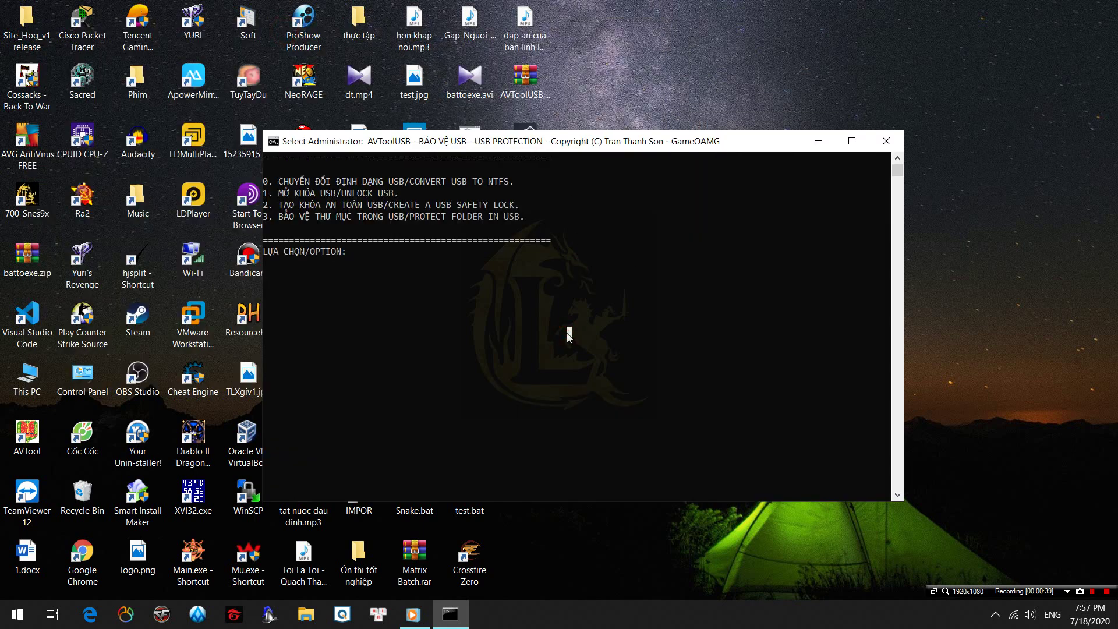
{"action": "type", "text": "0"}
{"action": "key", "text": "Return"}
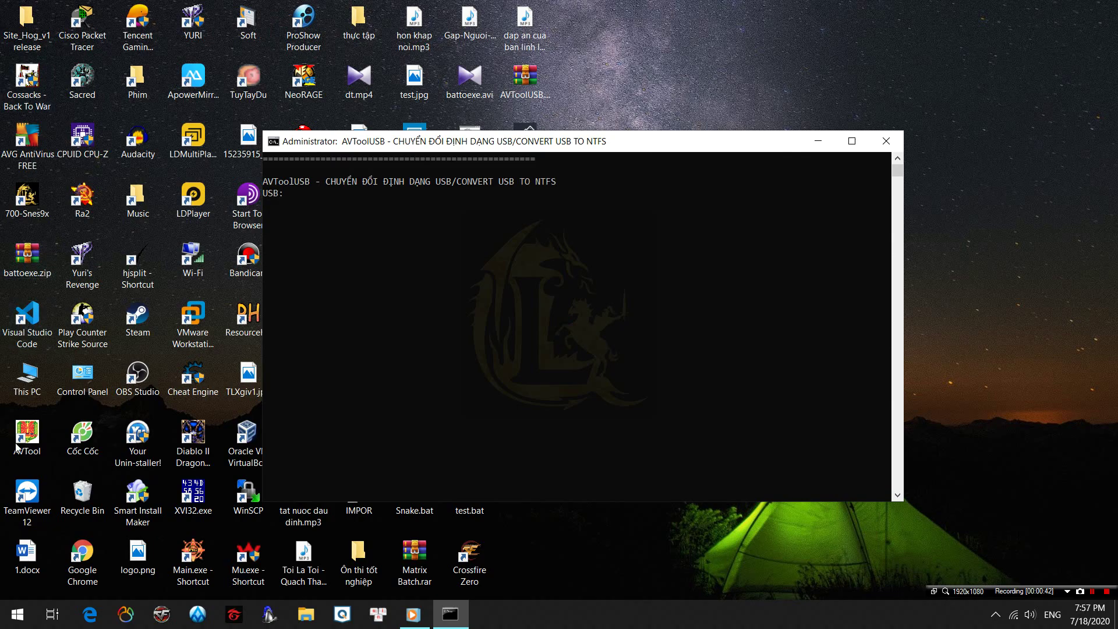
Step: Look up the USB drive's letter in This PC, enter g as the USB to convert, and run the NTFS format to completion
{"action": "double_click", "coordinate": [27, 378]}
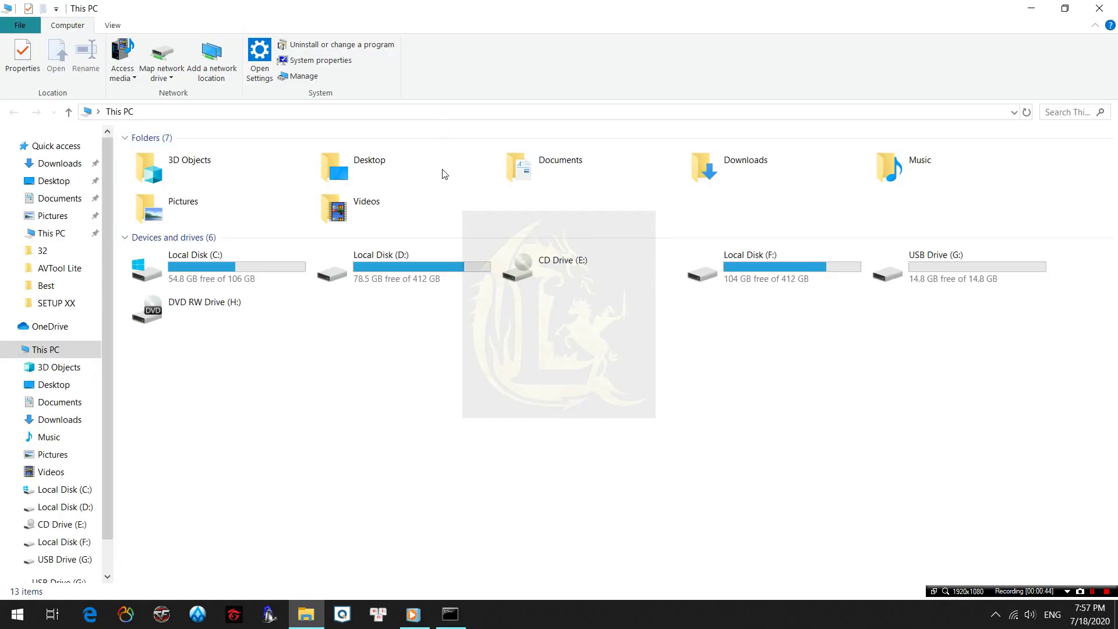
{"action": "left_click", "coordinate": [450, 613]}
{"action": "left_click", "coordinate": [440, 238]}
{"action": "key", "text": "Escape"}
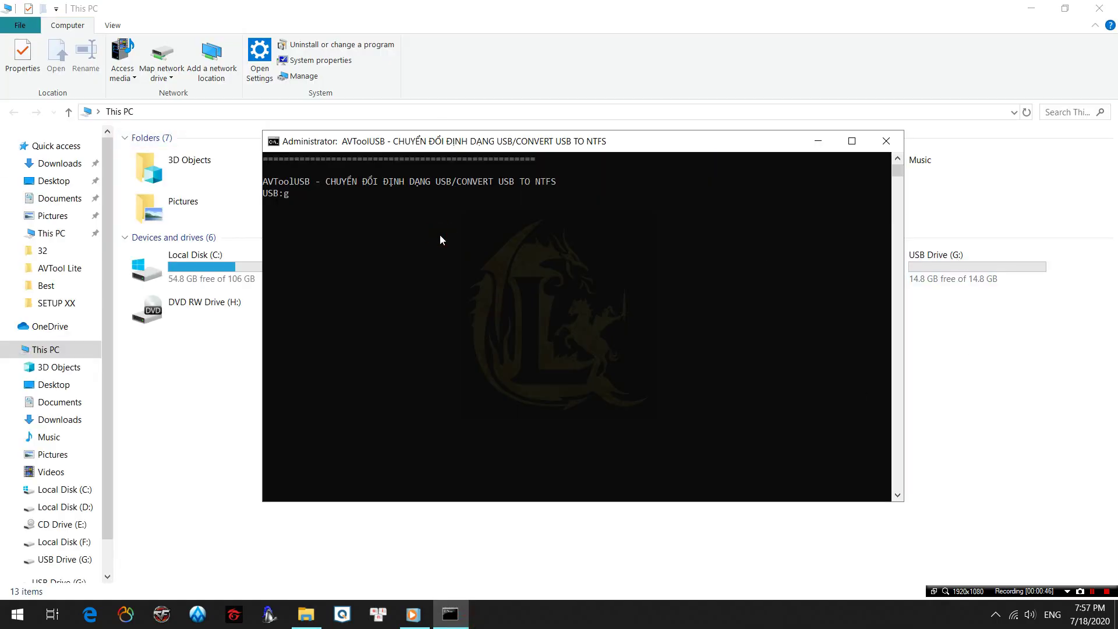
{"action": "type", "text": "g"}
{"action": "key", "text": "Return"}
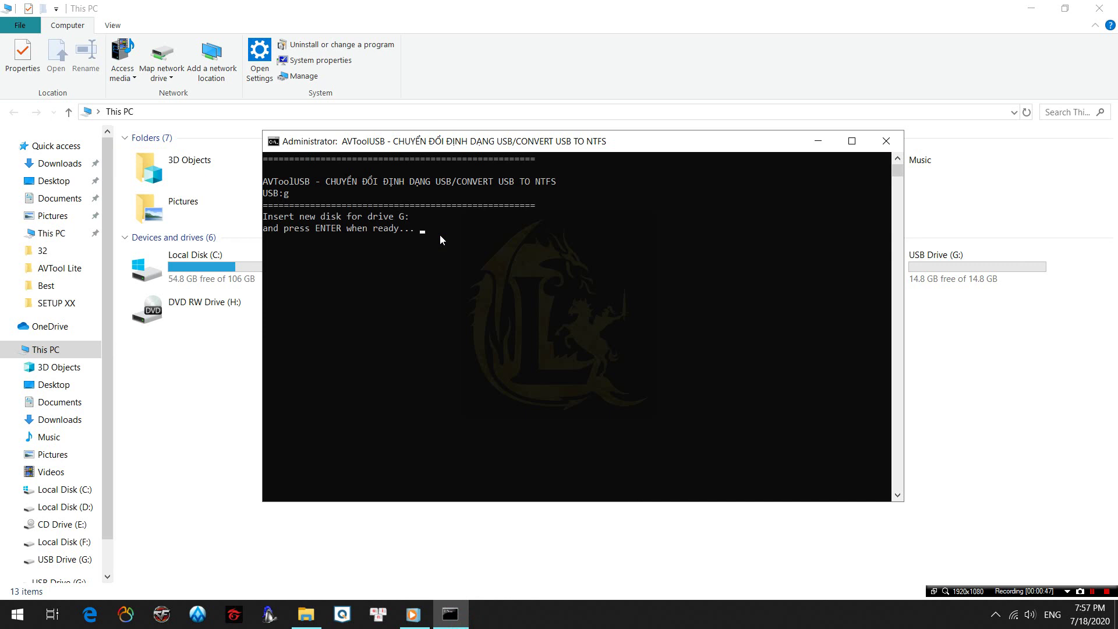
{"action": "key", "text": "Return"}
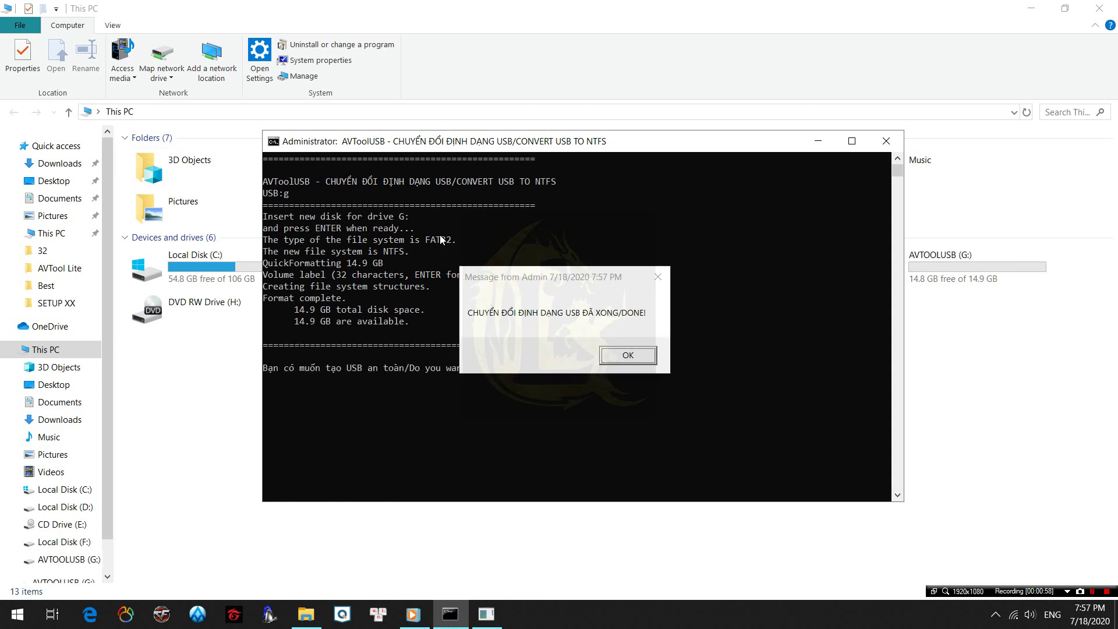
{"action": "left_click", "coordinate": [625, 356]}
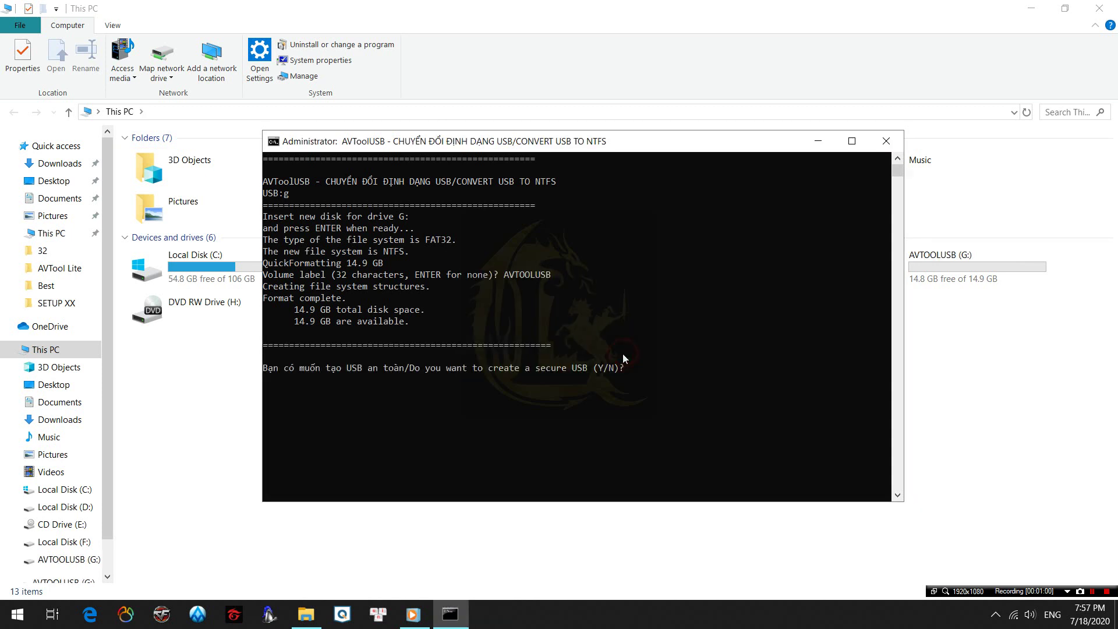
Step: Answer Y to the question about creating a secure USB
{"action": "left_click_drag", "start_coordinate": [656, 141], "coordinate": [557, 116]}
{"action": "left_click", "coordinate": [602, 355]}
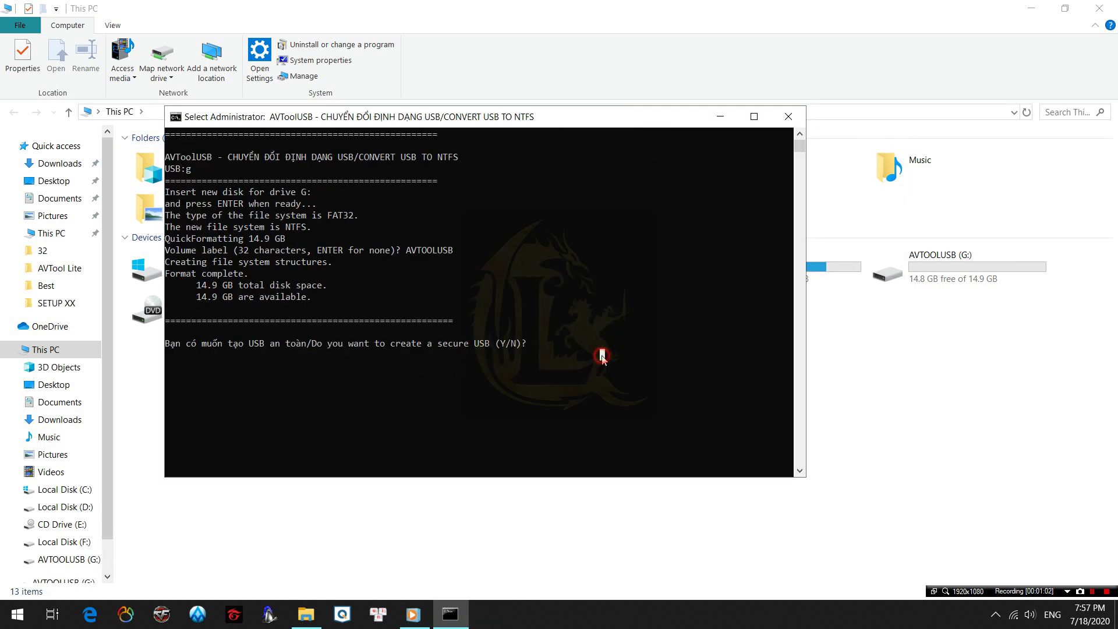
{"action": "key", "text": "y"}
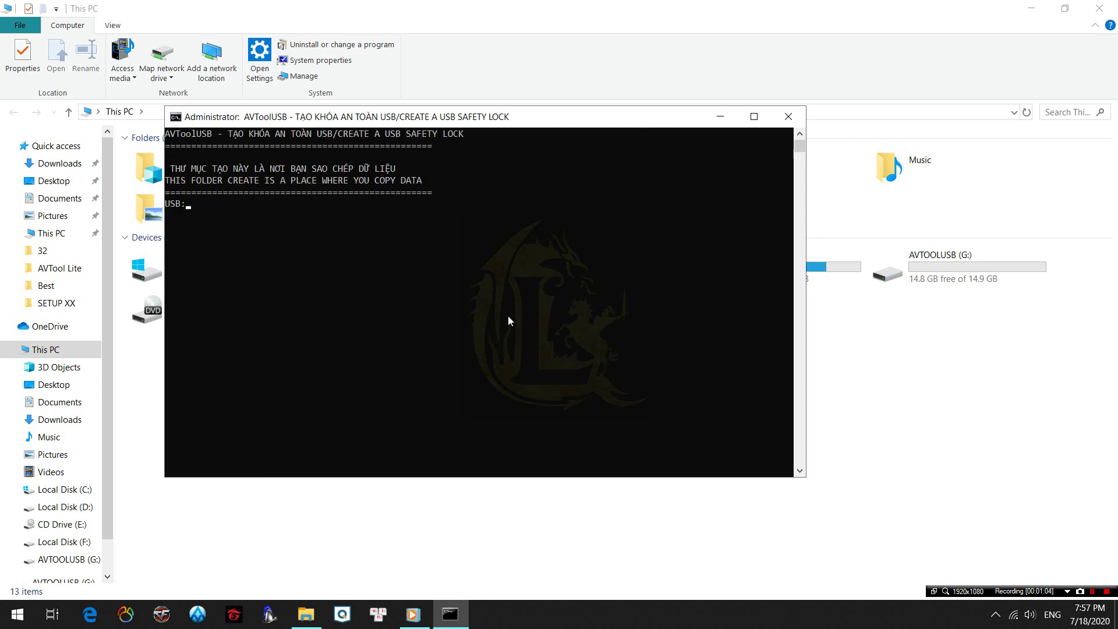
Step: Create the USB safety lock on drive g with the data folder THU MUC LUU DU LIEU and dismiss the completion messages
{"action": "left_click", "coordinate": [348, 245]}
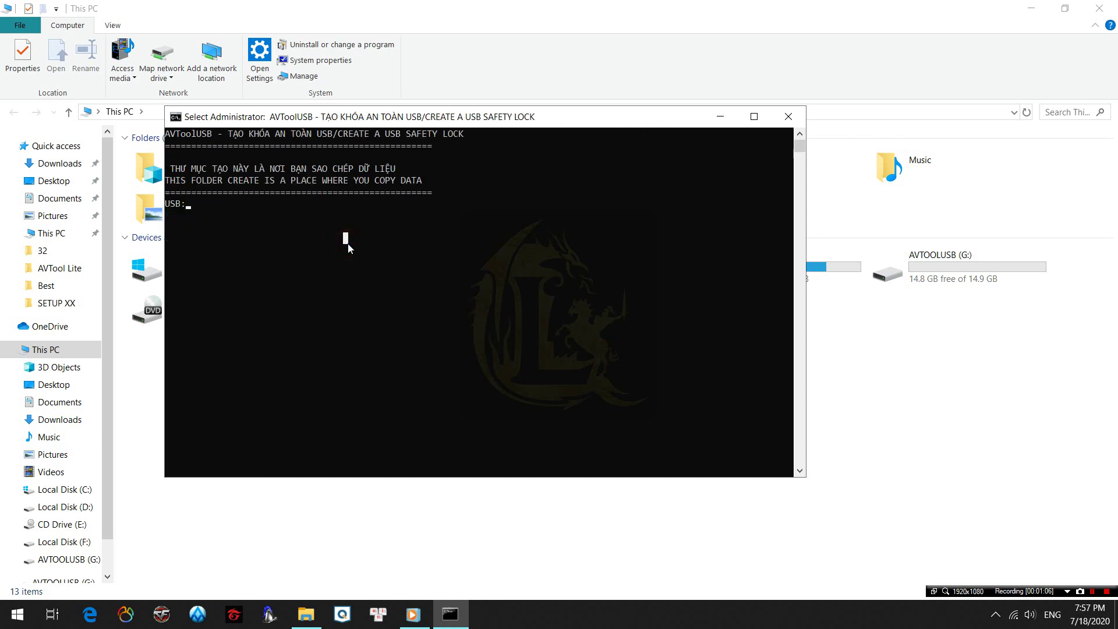
{"action": "type", "text": "g"}
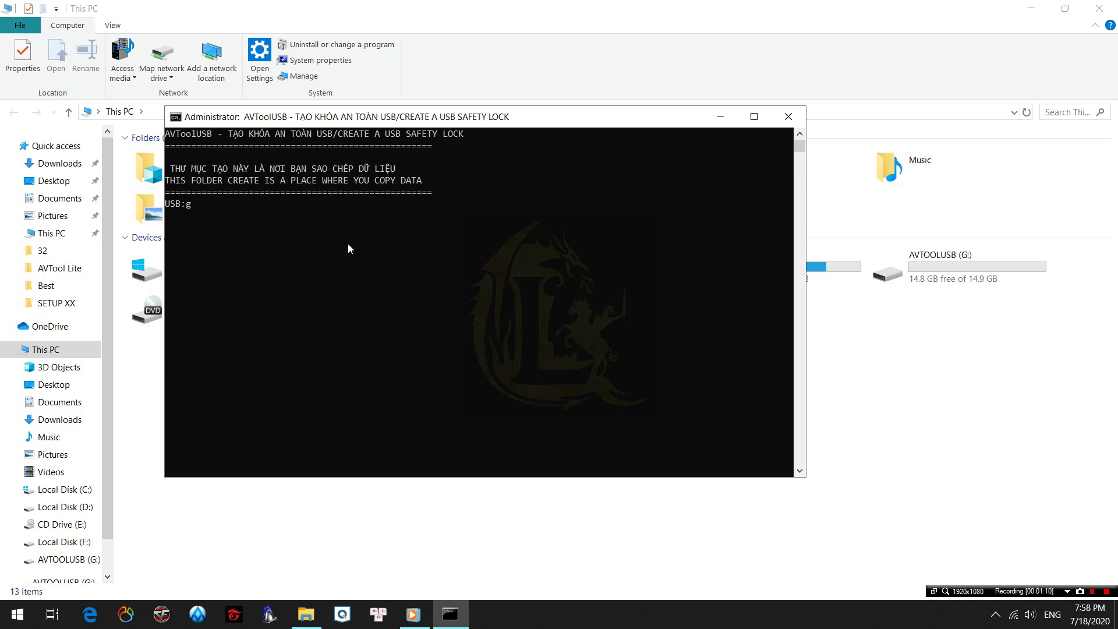
{"action": "key", "text": "Return"}
{"action": "type", "text": "THU MUC LUU DU"}
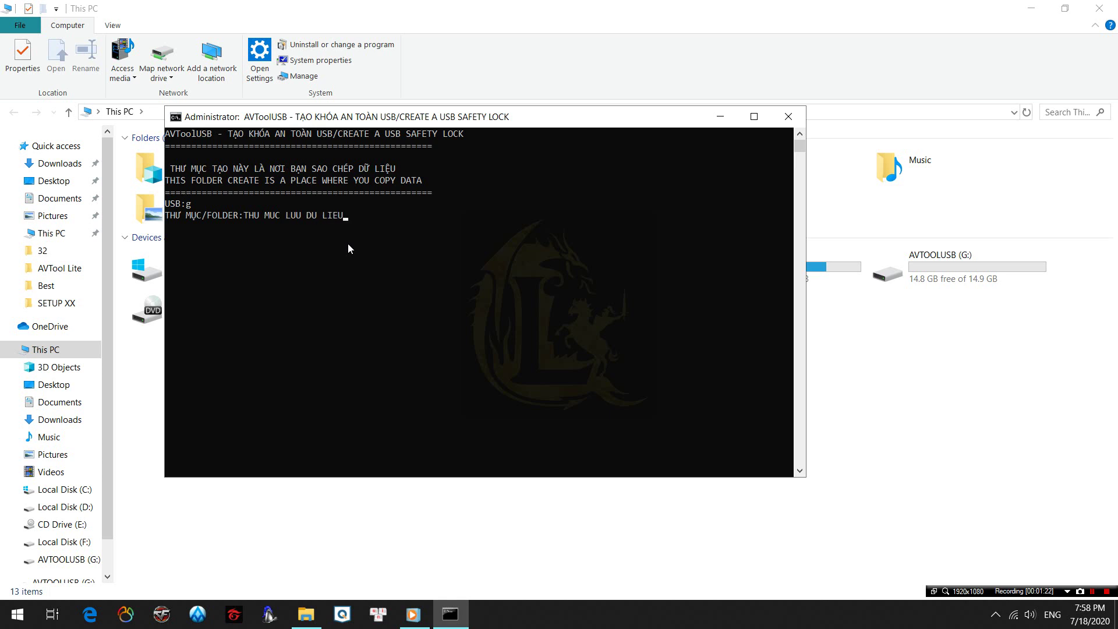
{"action": "type", "text": " LIEU"}
{"action": "key", "text": "Return"}
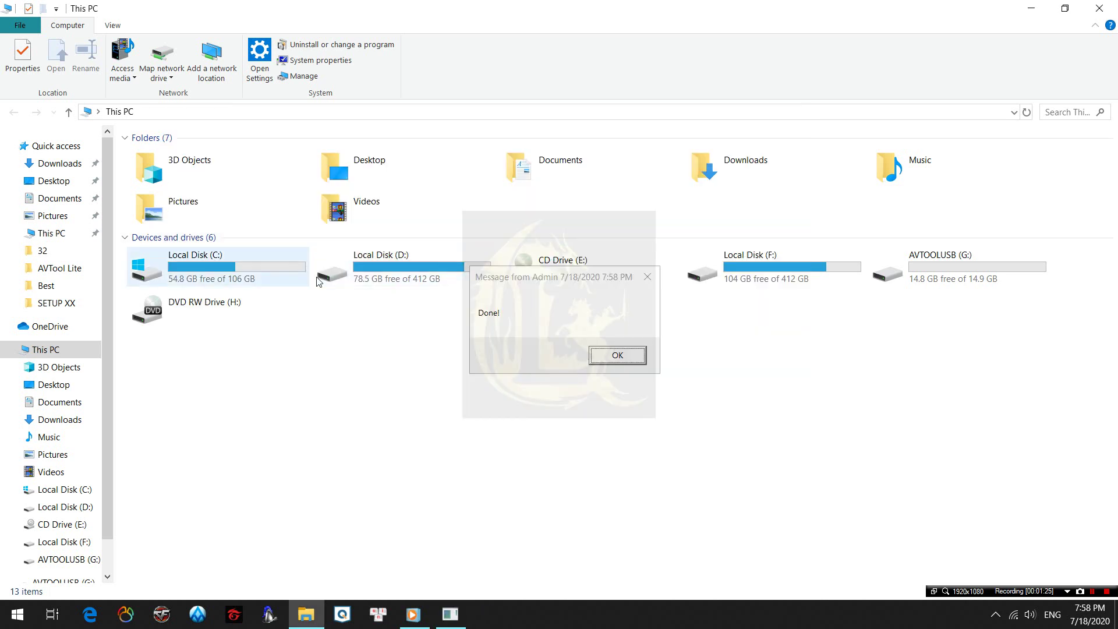
{"action": "left_click", "coordinate": [616, 356]}
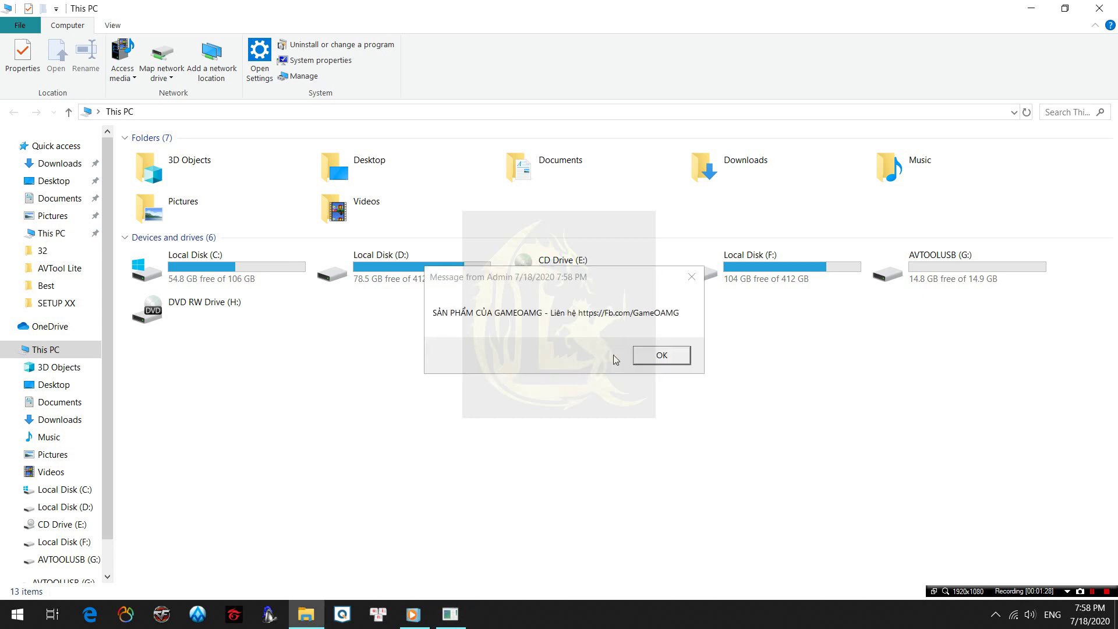
{"action": "left_click", "coordinate": [664, 356]}
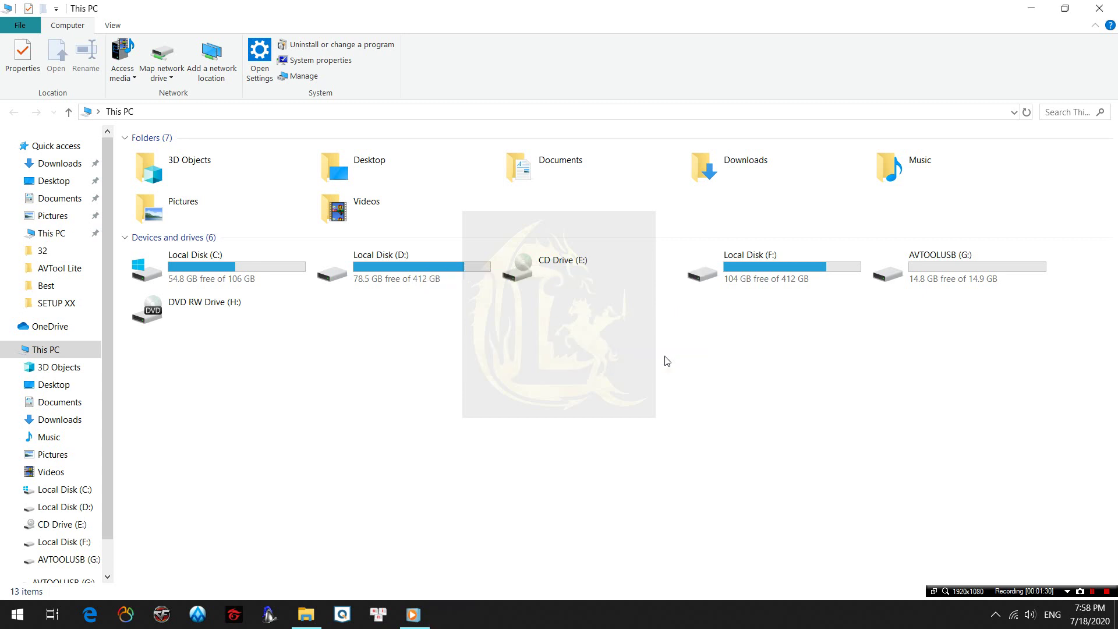
Step: Open the AVTOOLUSB (G:) drive to inspect its contents
{"action": "left_click", "coordinate": [529, 405]}
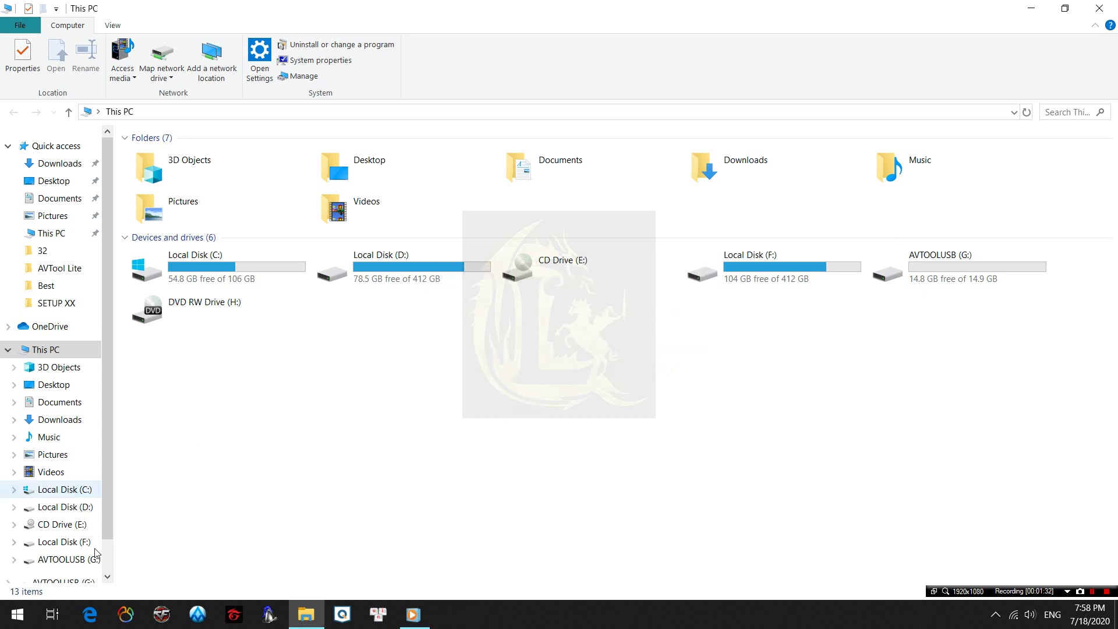
{"action": "left_click", "coordinate": [69, 560]}
{"action": "left_click", "coordinate": [607, 393]}
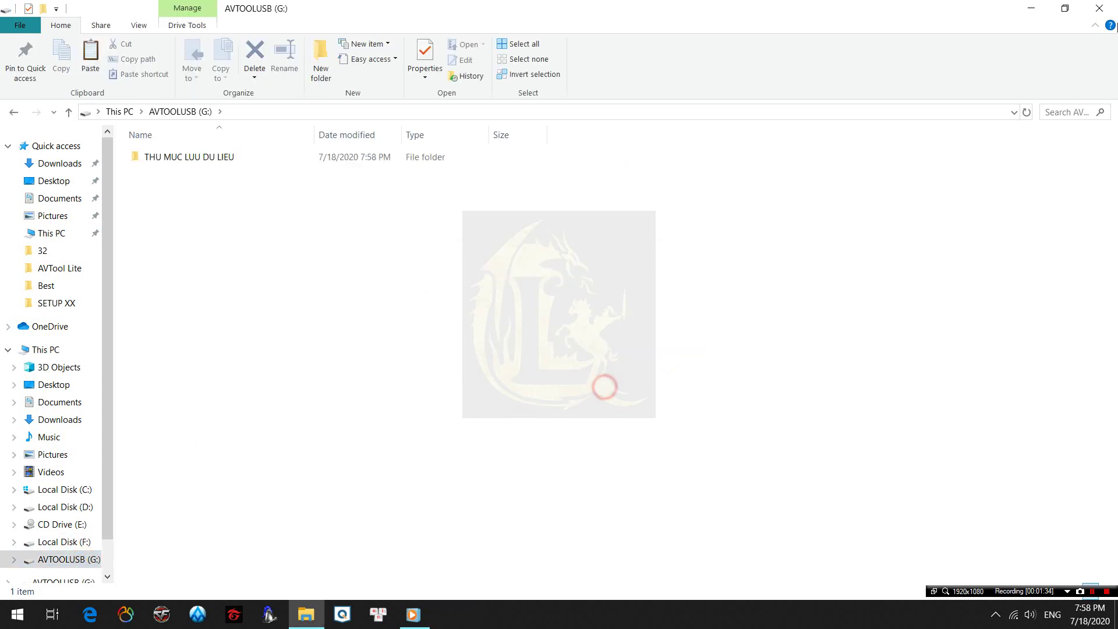
Step: Try to send the desktop audio file "dap an cua ban linh lung" to the root of AVTOOLUSB (G:)
{"action": "left_click", "coordinate": [1031, 6]}
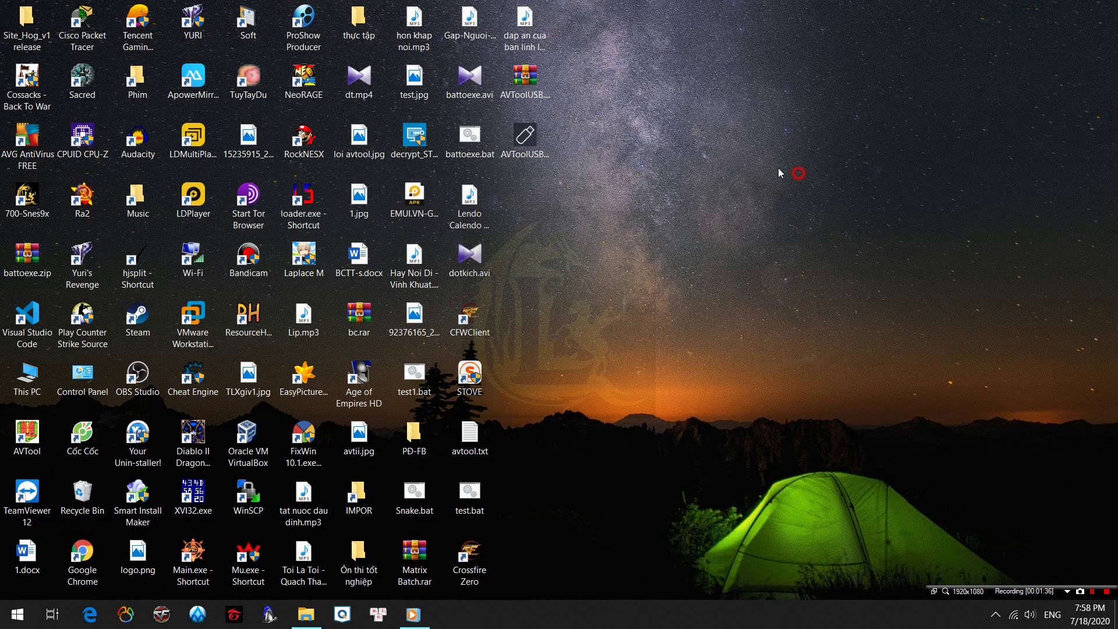
{"action": "right_click", "coordinate": [516, 20]}
{"action": "left_click", "coordinate": [709, 258]}
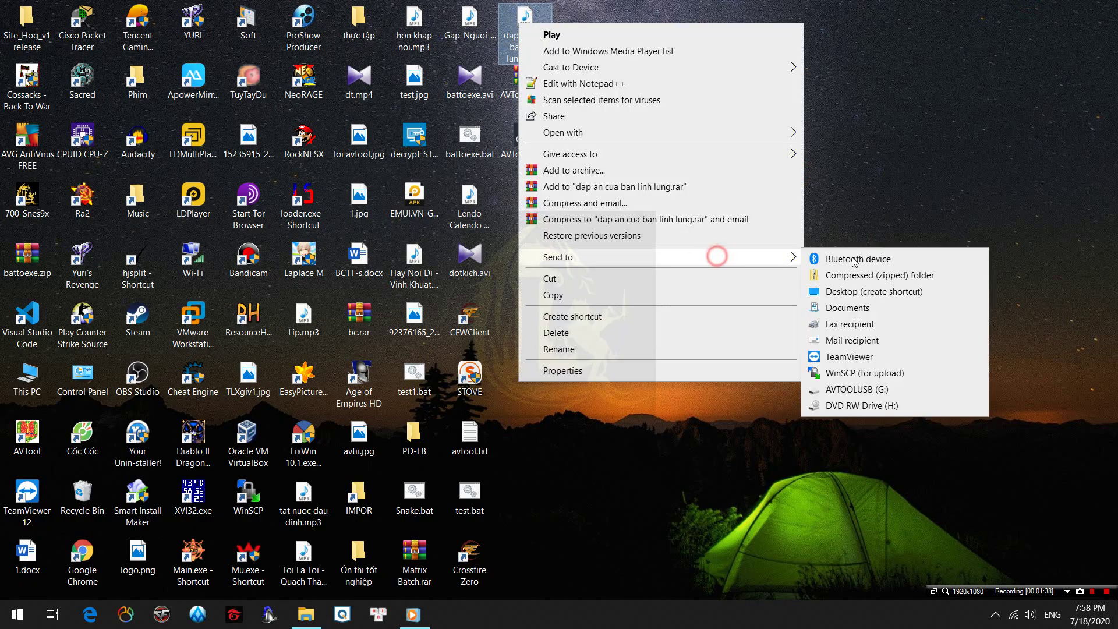
{"action": "left_click", "coordinate": [874, 392]}
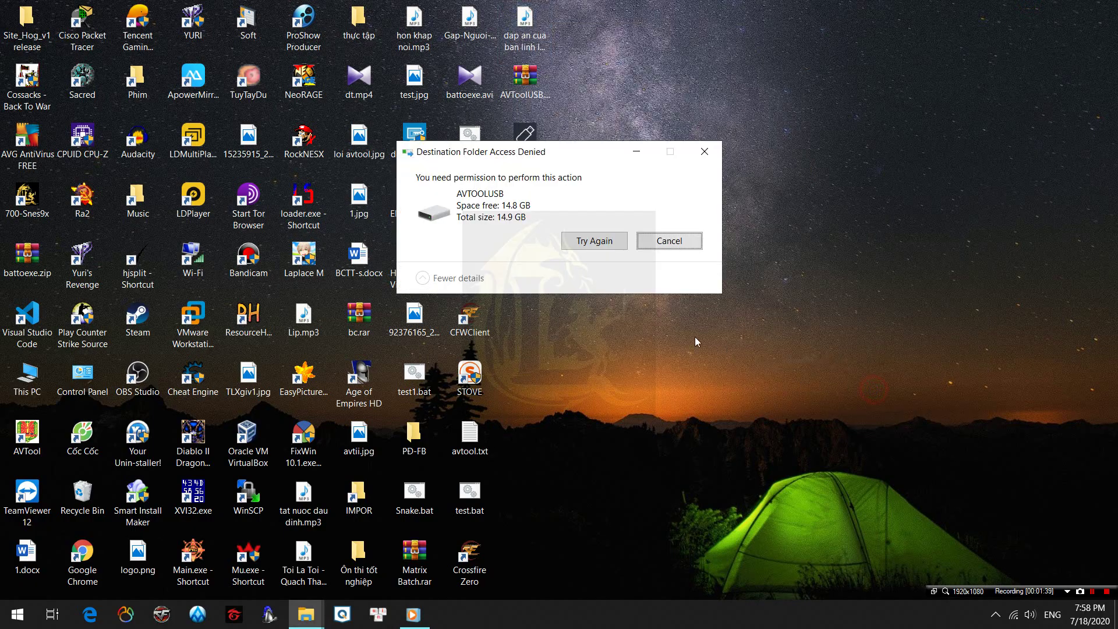
{"action": "left_click", "coordinate": [680, 245]}
Step: Open the THU MUC LUU DU LIEU folder on AVTOOLUSB (G:), granting permanent access to it
{"action": "mouse_move", "coordinate": [406, 622]}
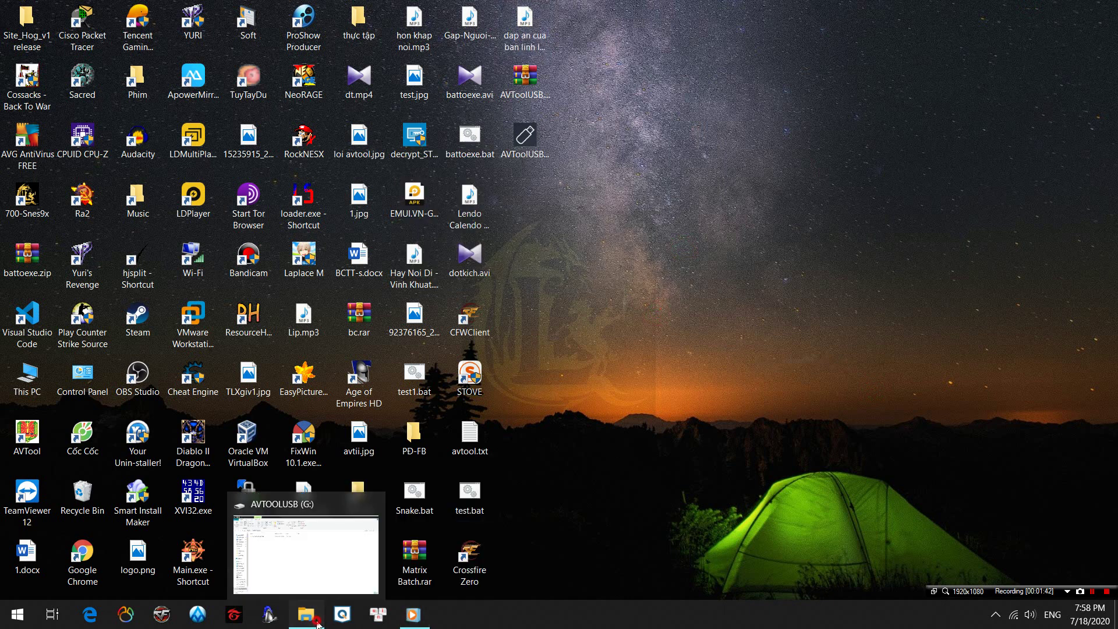
{"action": "left_click", "coordinate": [306, 615]}
{"action": "double_click", "coordinate": [266, 157]}
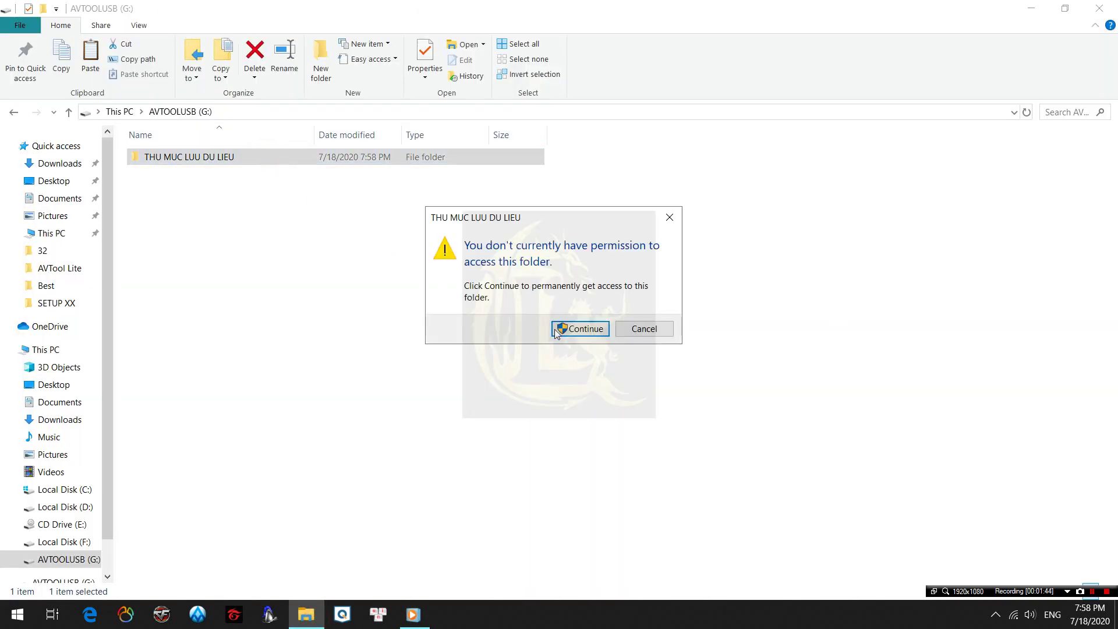
{"action": "left_click", "coordinate": [576, 326]}
Step: Copy the desktop audio file, AVToolUSB.zip and AVToolUSB.exe into the THU MUC LUU DU LIEU folder, then close its window
{"action": "double_click", "coordinate": [649, 17]}
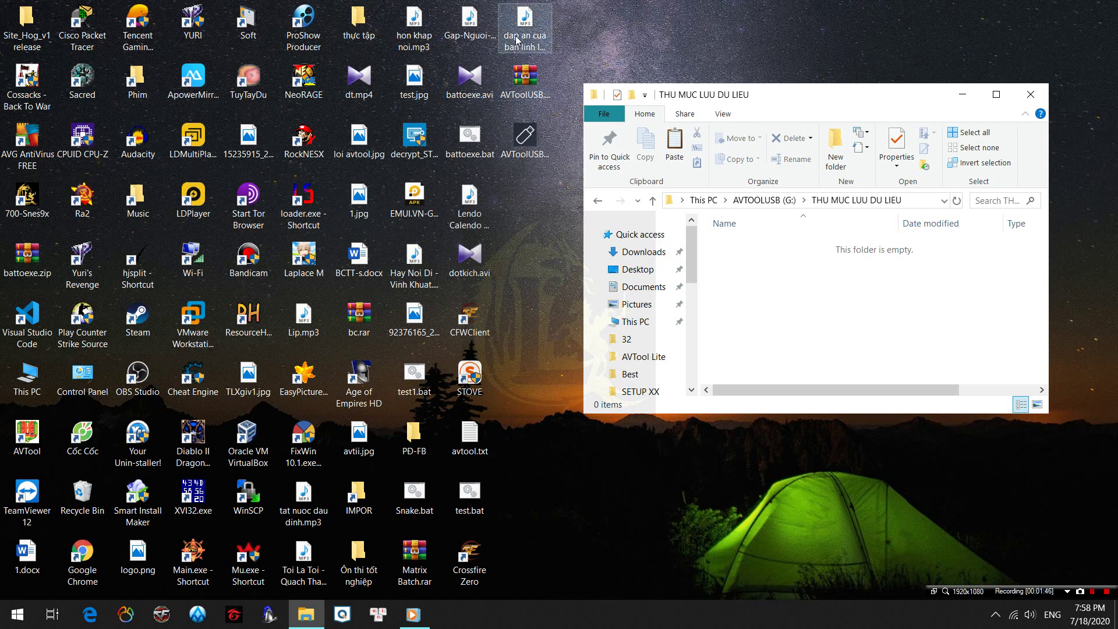
{"action": "left_click_drag", "start_coordinate": [526, 26], "coordinate": [826, 301]}
{"action": "left_click_drag", "start_coordinate": [525, 76], "coordinate": [824, 338]}
{"action": "left_click_drag", "start_coordinate": [525, 139], "coordinate": [846, 313]}
{"action": "left_click", "coordinate": [841, 307]}
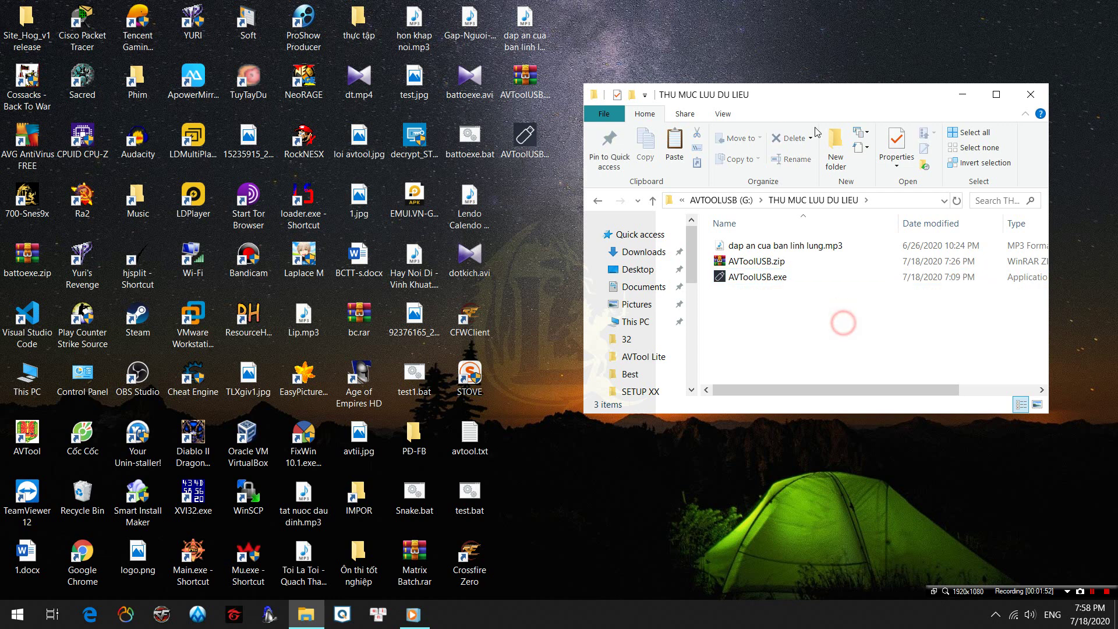
{"action": "left_click_drag", "start_coordinate": [807, 96], "coordinate": [641, 67]}
{"action": "left_click", "coordinate": [871, 67]}
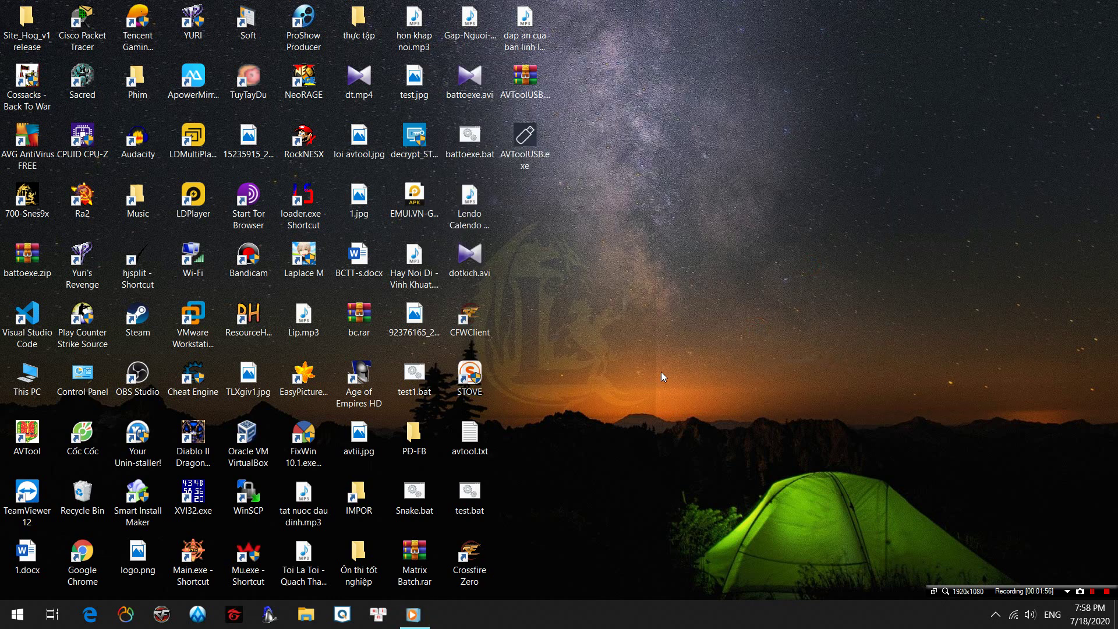
Step: Run AVToolUSB.exe from the desktop as administrator and dismiss its startup message
{"action": "right_click", "coordinate": [524, 168]}
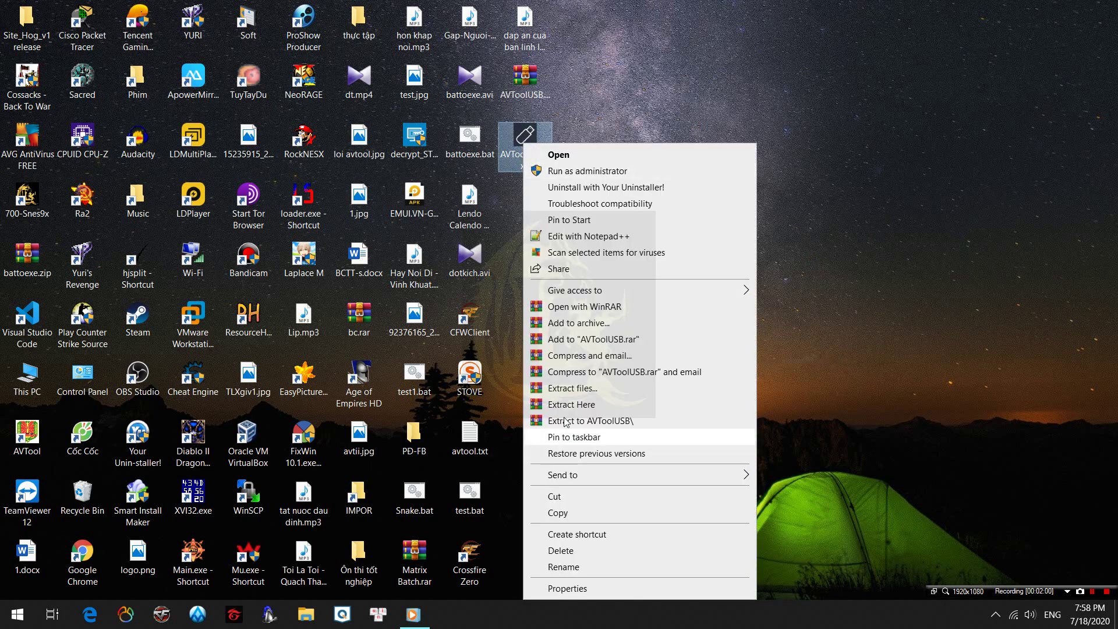
{"action": "left_click", "coordinate": [568, 173]}
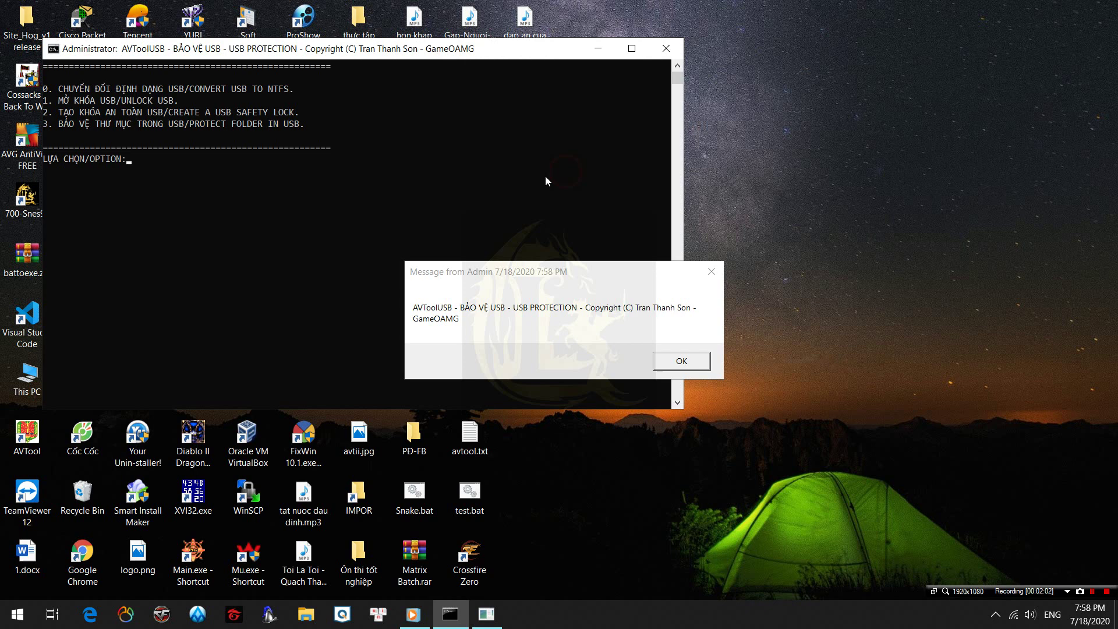
{"action": "left_click", "coordinate": [680, 362]}
{"action": "left_click", "coordinate": [329, 301]}
Step: Unlock USB drive g using option 1 and dismiss the completion message
{"action": "type", "text": "1"}
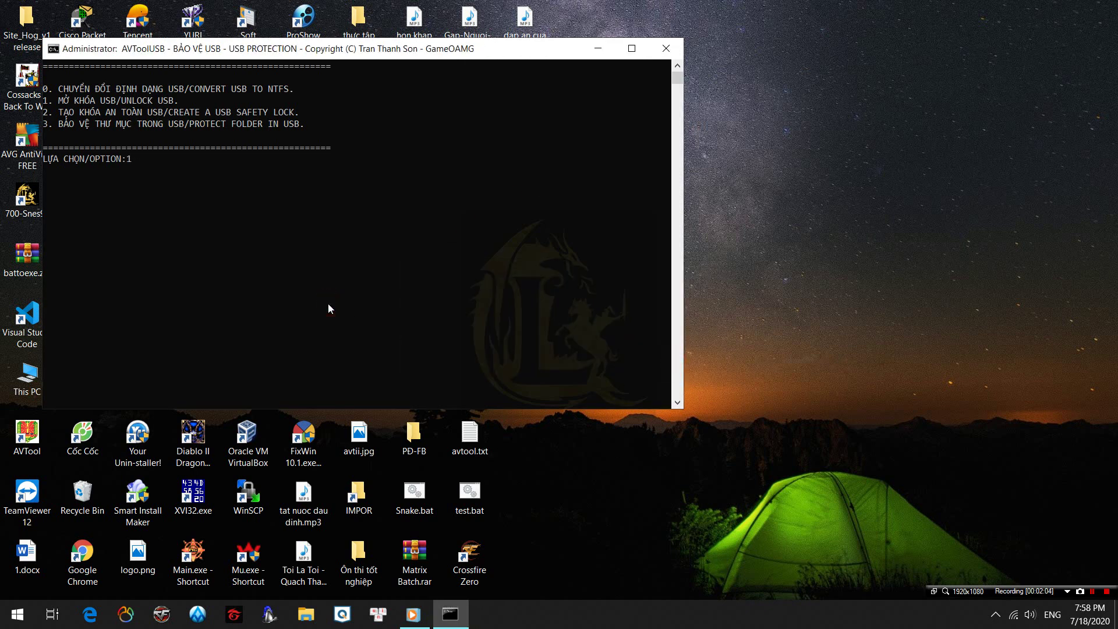
{"action": "key", "text": "Return"}
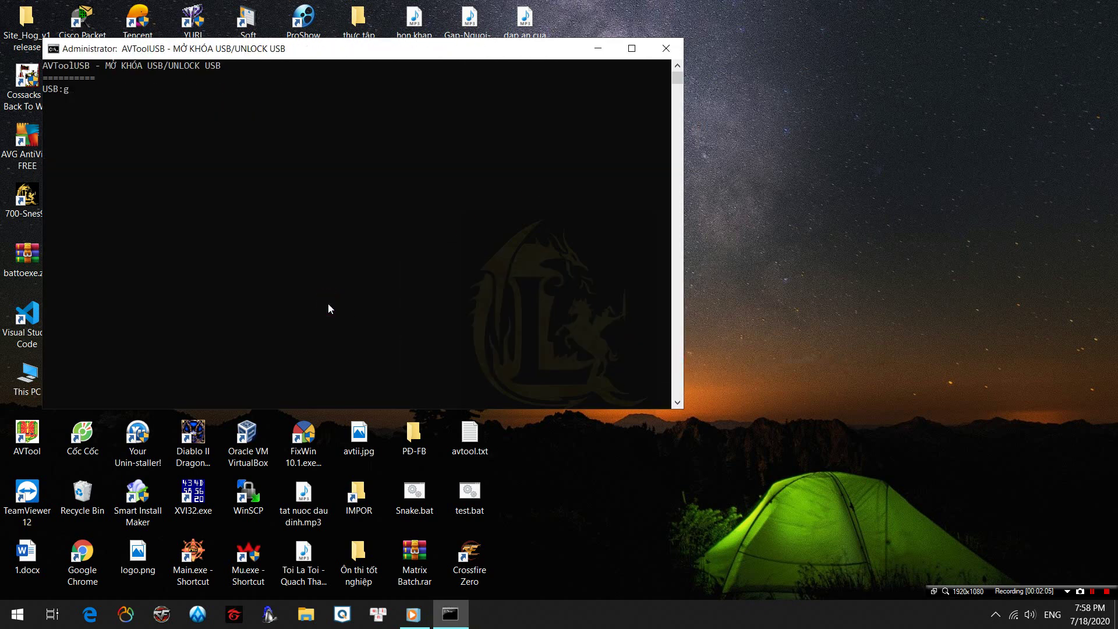
{"action": "type", "text": "g"}
{"action": "key", "text": "Return"}
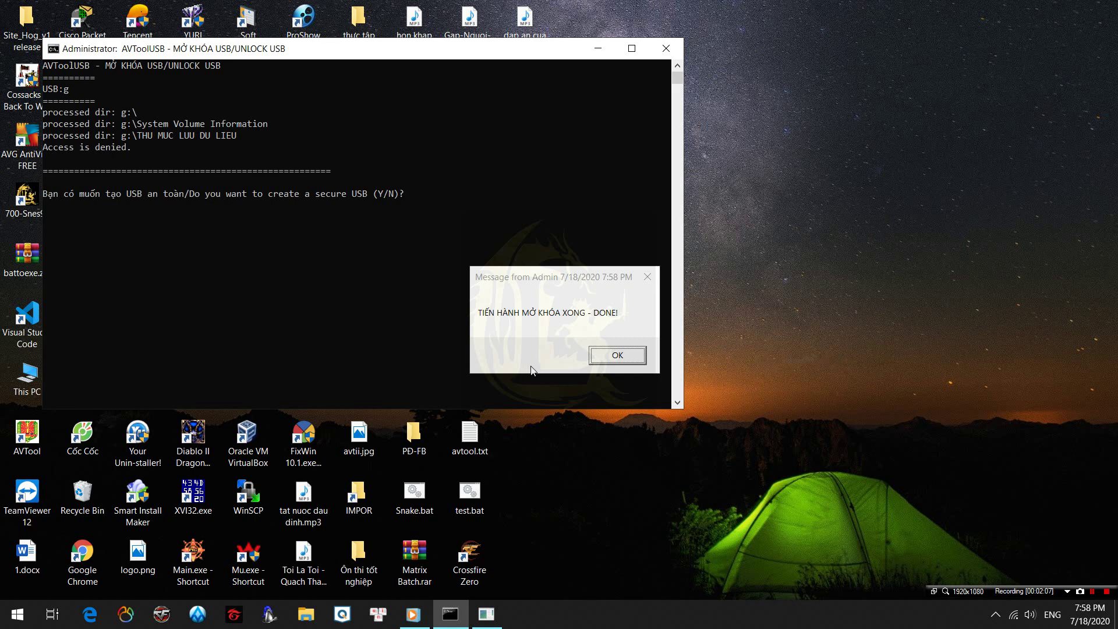
{"action": "left_click", "coordinate": [634, 362]}
Step: Answer N to the question about creating a secure USB and dismiss the closing message
{"action": "left_click", "coordinate": [539, 299]}
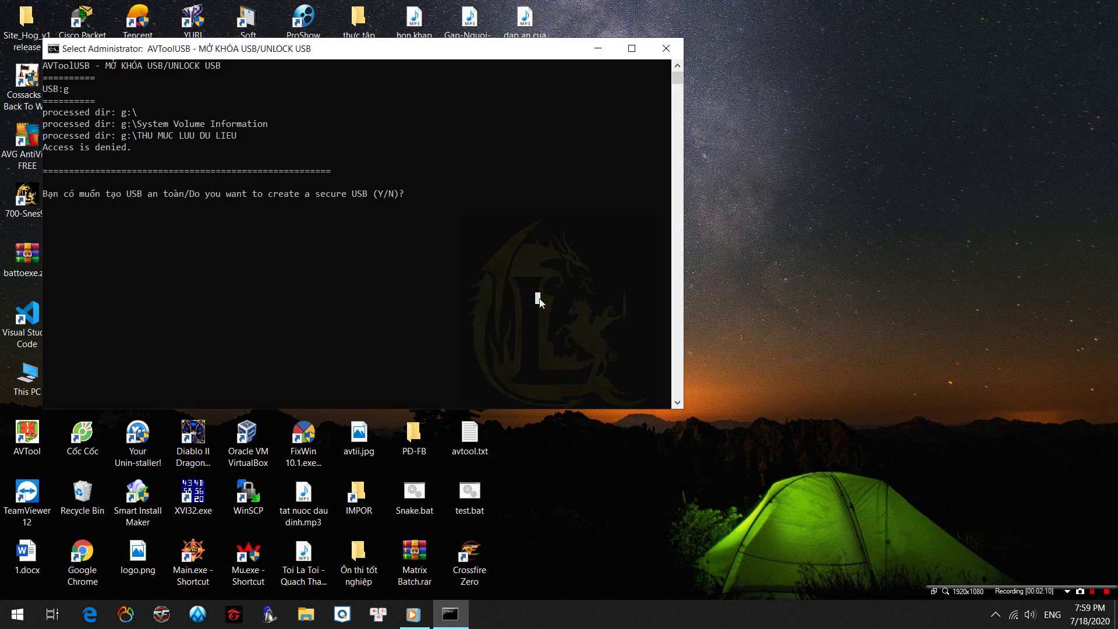
{"action": "key", "text": "n"}
{"action": "left_click", "coordinate": [654, 356]}
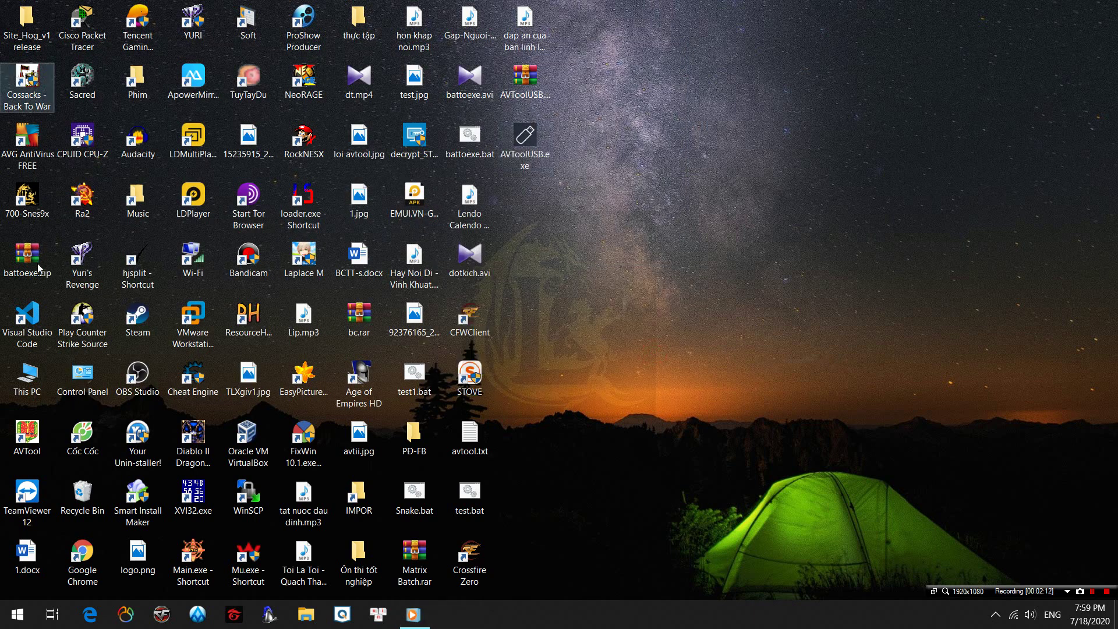
Step: Open This PC clear of the desktop icons and send "dap an cua ban linh lung.mp3" to AVTOOLUSB (G:)
{"action": "left_click", "coordinate": [39, 369]}
{"action": "double_click", "coordinate": [38, 369]}
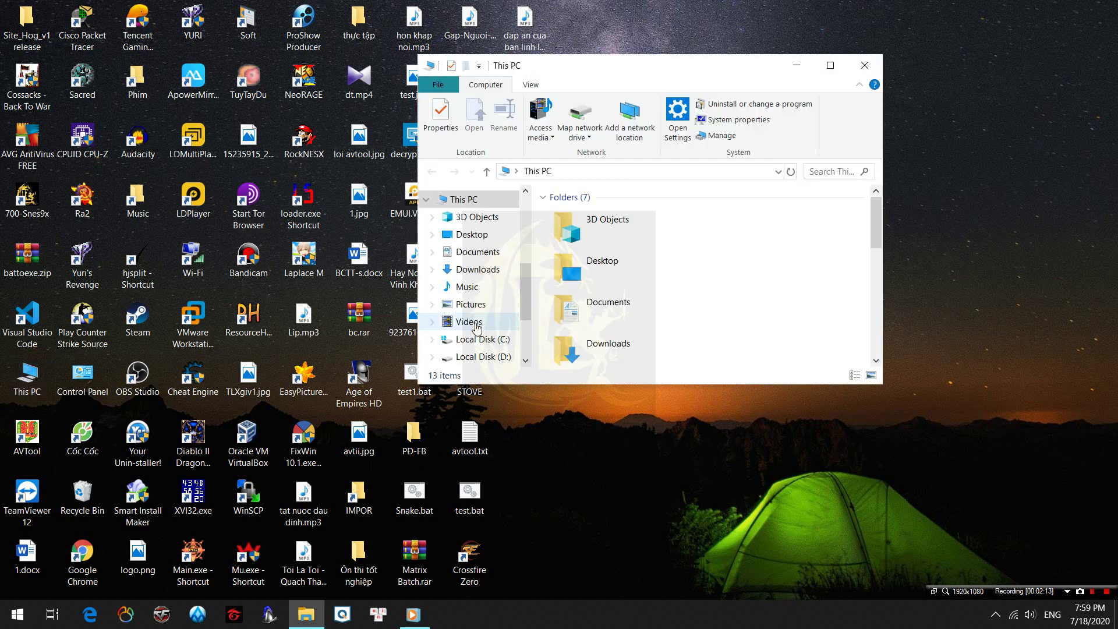
{"action": "left_click", "coordinate": [839, 61]}
{"action": "left_click_drag", "start_coordinate": [1025, 8], "coordinate": [988, 55]}
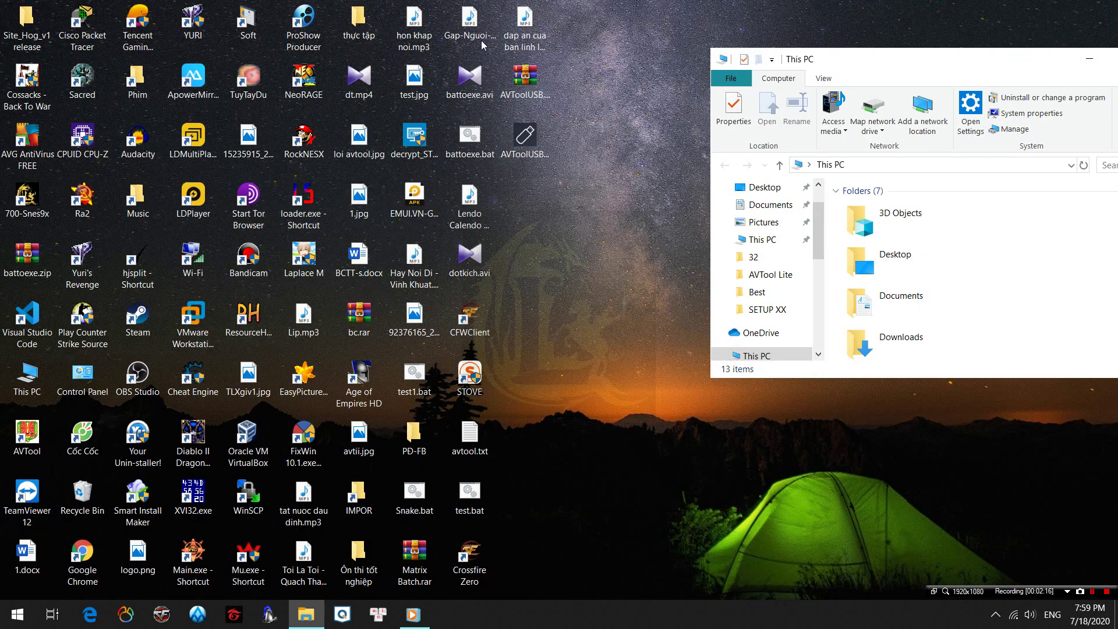
{"action": "right_click", "coordinate": [533, 18]}
{"action": "left_click", "coordinate": [812, 248]}
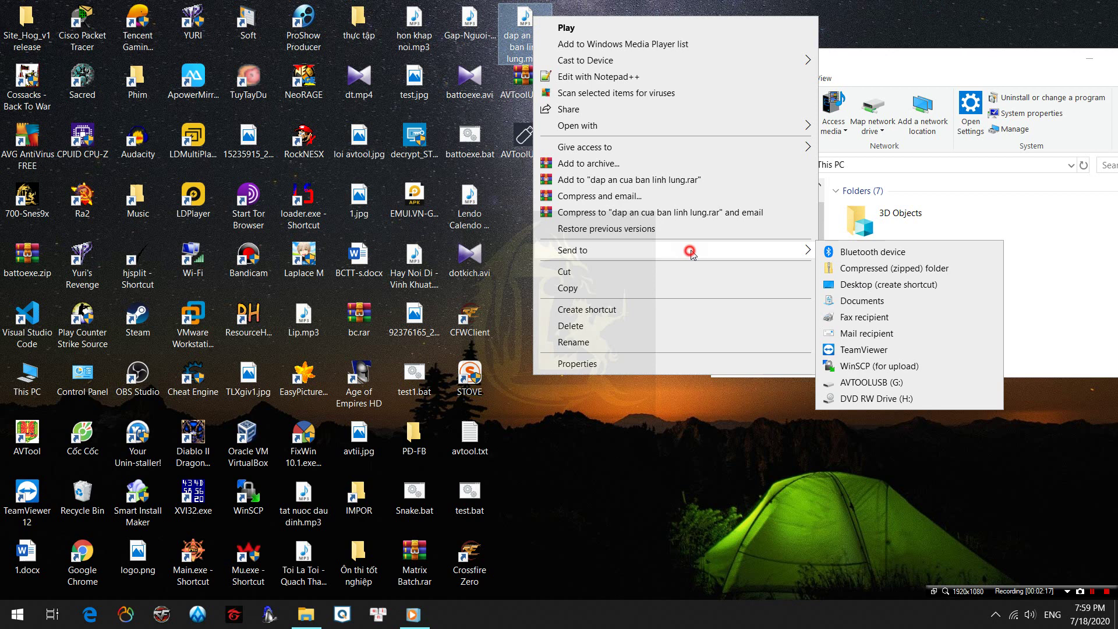
{"action": "left_click", "coordinate": [877, 384]}
Step: Open the AVTOOLUSB (G:) drive from This PC and check the audio file in its root
{"action": "left_click", "coordinate": [896, 63]}
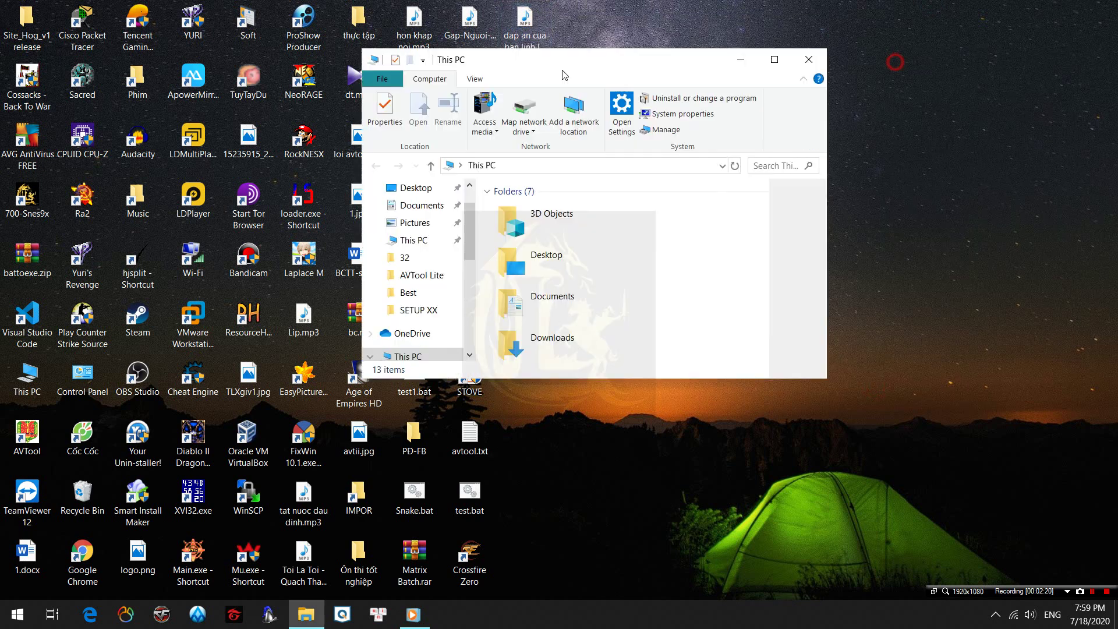
{"action": "left_click", "coordinate": [774, 60]}
{"action": "double_click", "coordinate": [976, 268]}
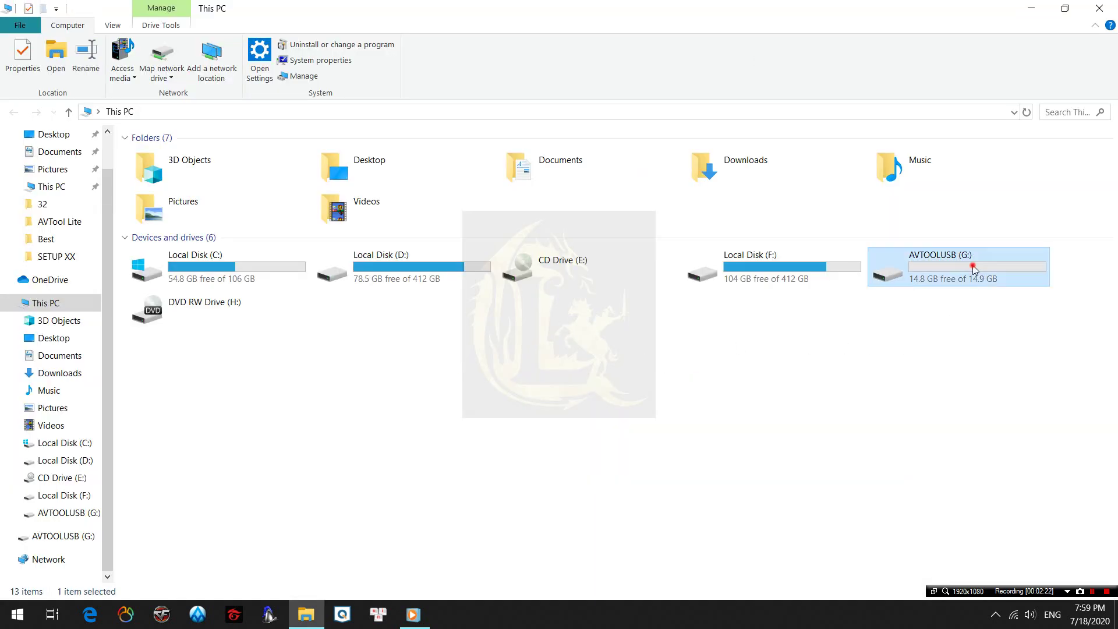
{"action": "double_click", "coordinate": [175, 176]}
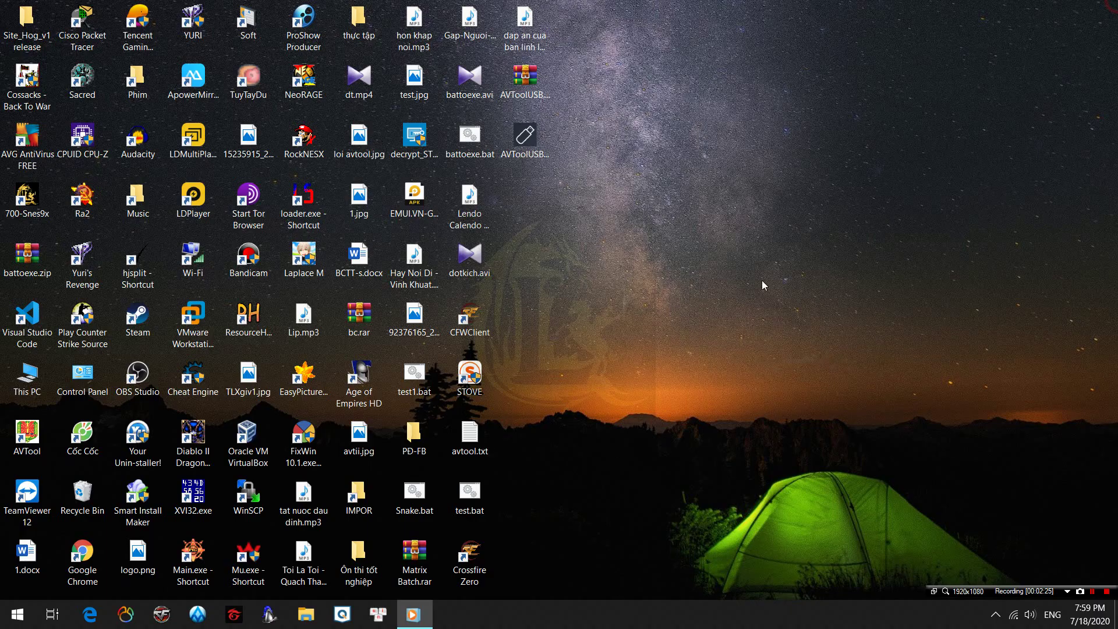
Step: Launch AVToolUSB.exe again as administrator and dismiss its startup message
{"action": "left_click", "coordinate": [527, 142]}
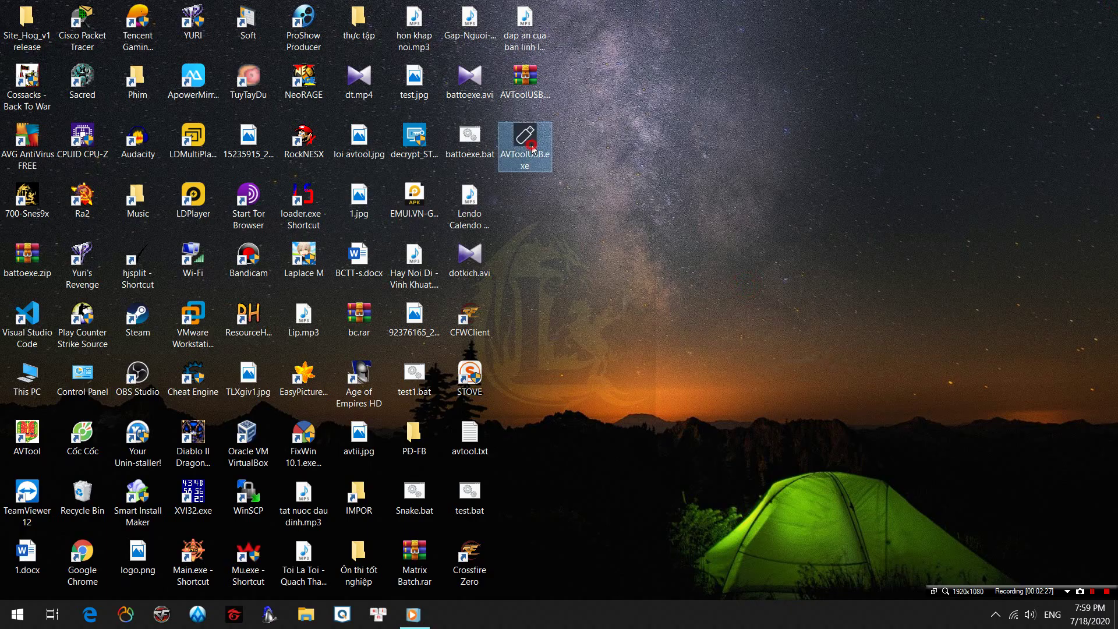
{"action": "right_click", "coordinate": [532, 145]}
{"action": "left_click", "coordinate": [564, 154]}
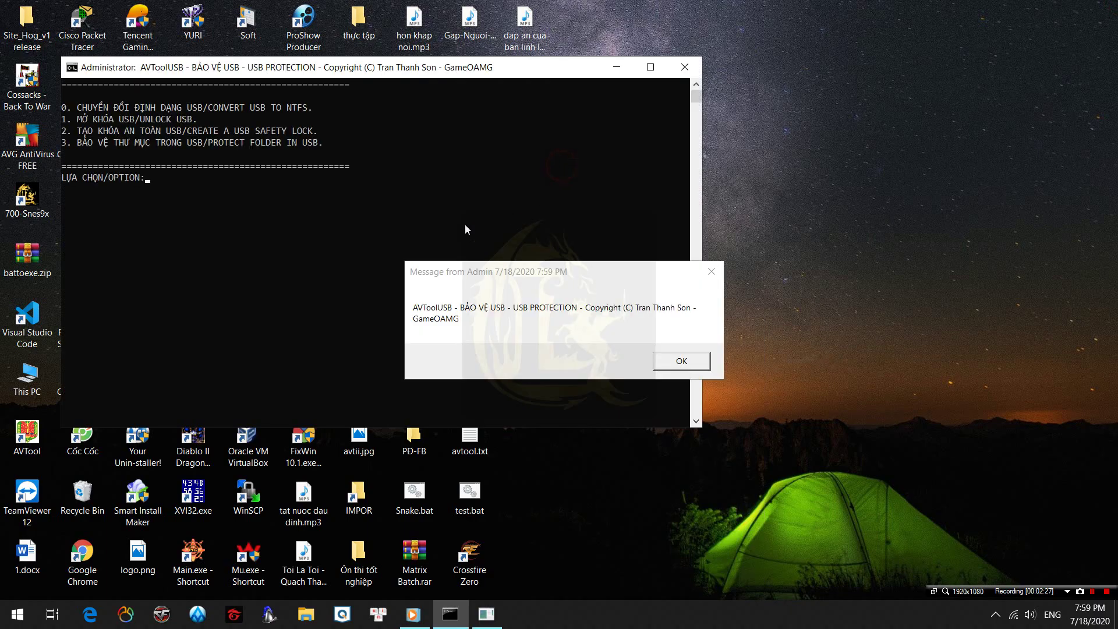
{"action": "left_click", "coordinate": [671, 361]}
{"action": "left_click", "coordinate": [384, 232]}
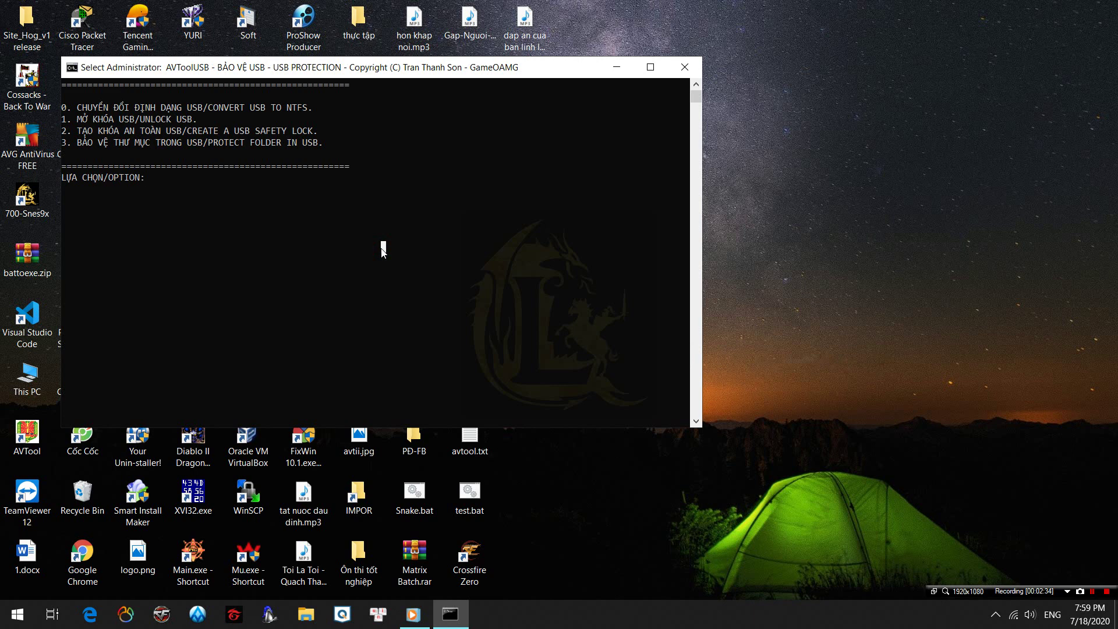
Step: Create a USB safety lock on drive g using option 2 and dismiss the completion messages
{"action": "type", "text": "2"}
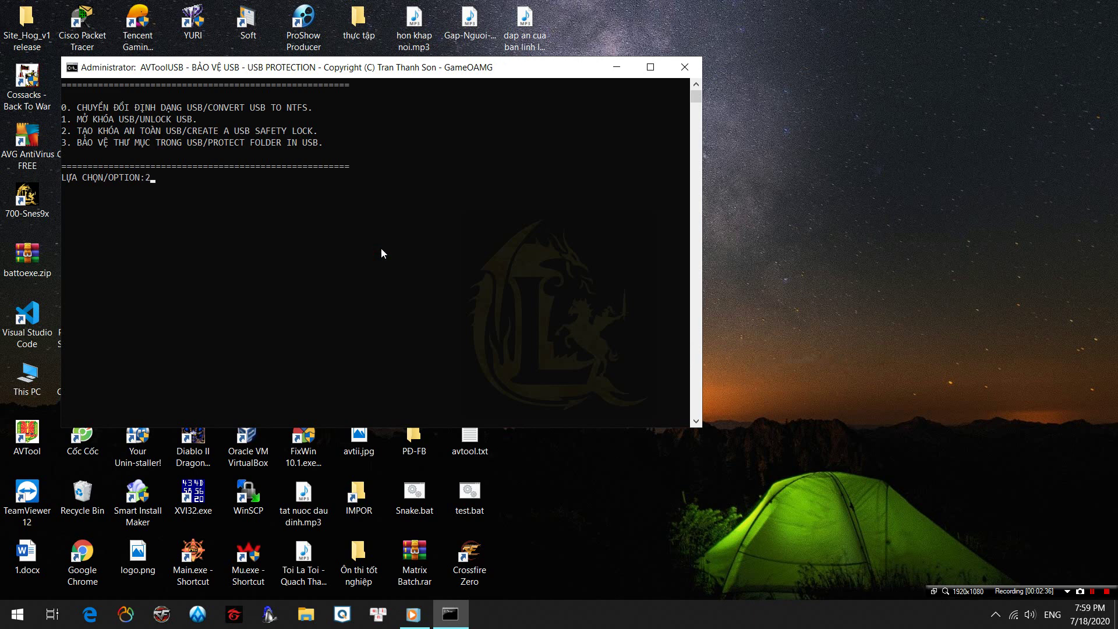
{"action": "key", "text": "Return"}
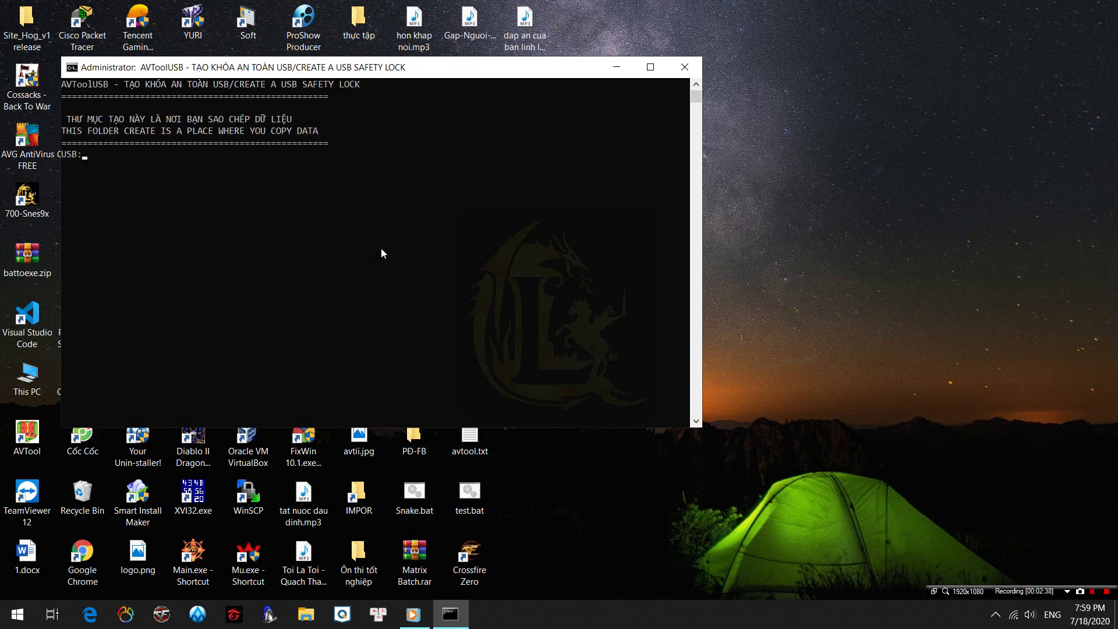
{"action": "type", "text": "g"}
{"action": "key", "text": "Return"}
{"action": "key", "text": "Return"}
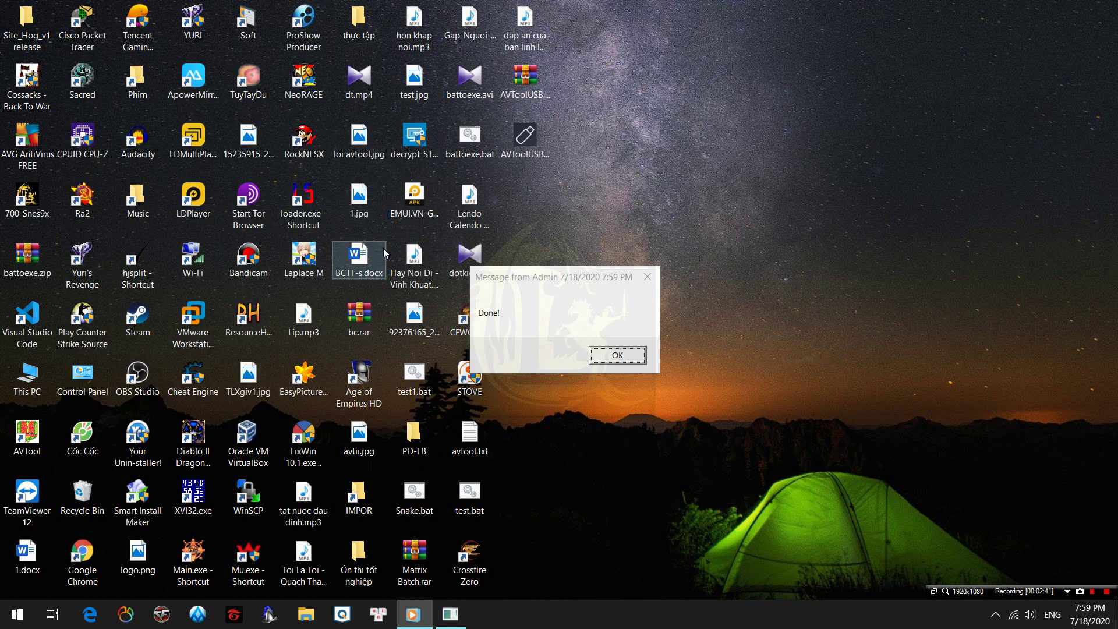
{"action": "left_click", "coordinate": [622, 354]}
{"action": "left_click", "coordinate": [646, 355]}
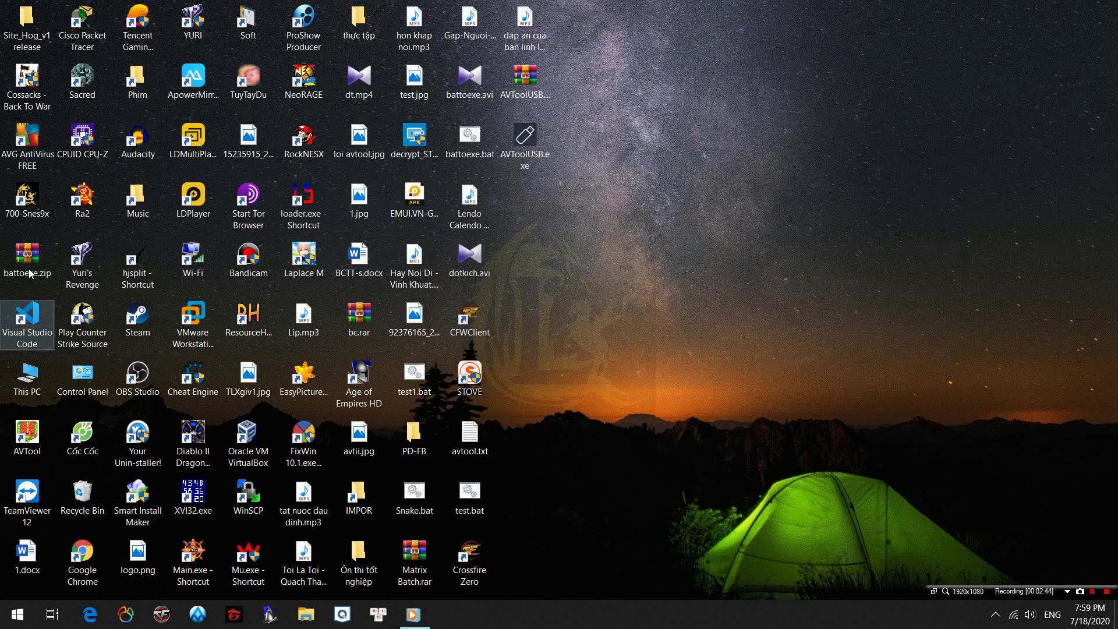
Step: Open the AVTOOLUSB (G:) drive from This PC in a smaller window beside the desktop icons
{"action": "double_click", "coordinate": [28, 377]}
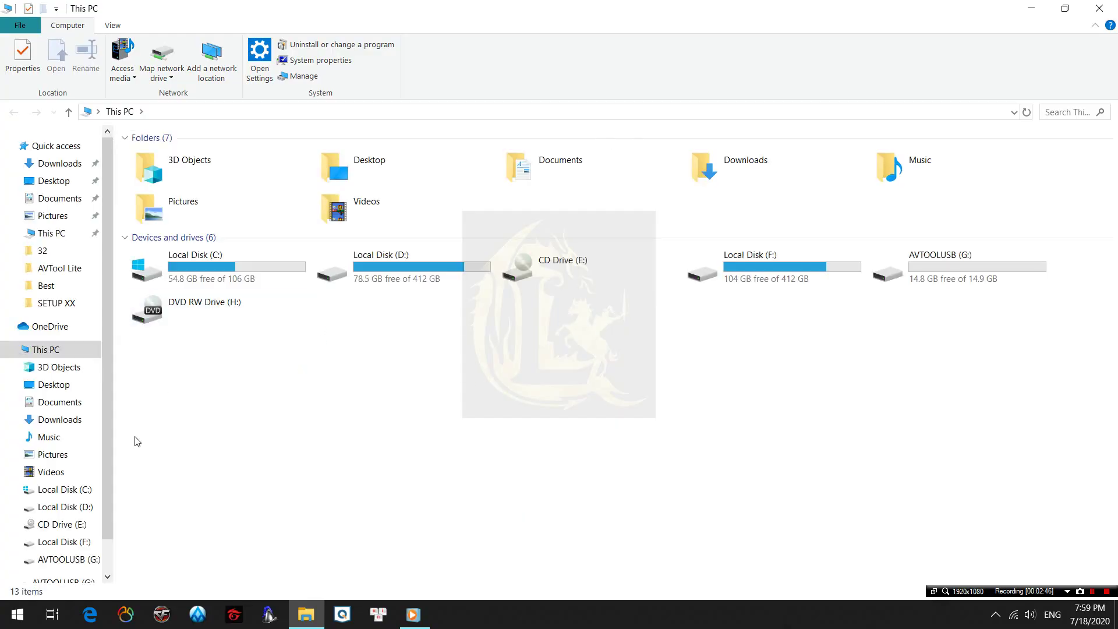
{"action": "left_click", "coordinate": [65, 559]}
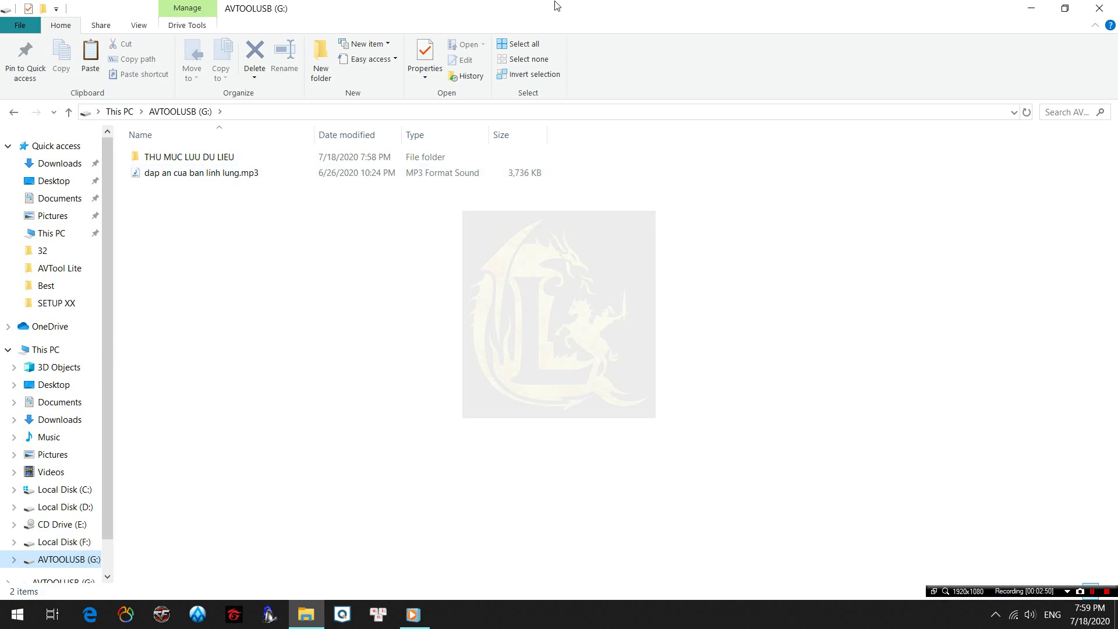
{"action": "left_click_drag", "start_coordinate": [562, 10], "coordinate": [777, 95]}
Step: Try to copy AVToolUSB.zip from the desktop to the root of AVTOOLUSB (G:), once with Send to and once directly into the window
{"action": "right_click", "coordinate": [537, 23]}
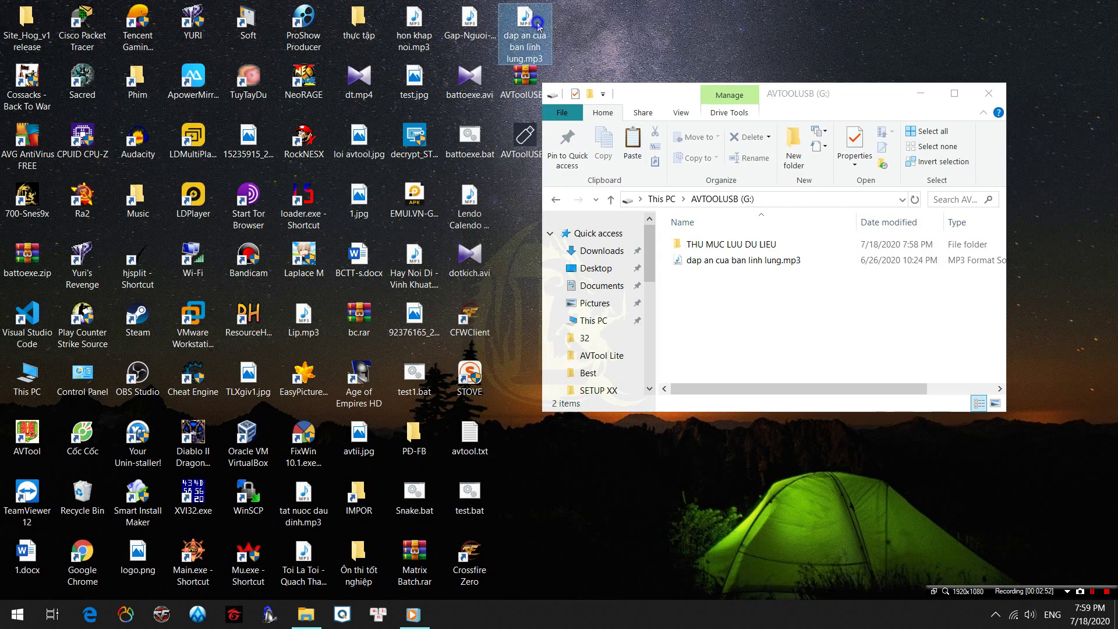
{"action": "left_click", "coordinate": [521, 85]}
{"action": "right_click", "coordinate": [521, 85]}
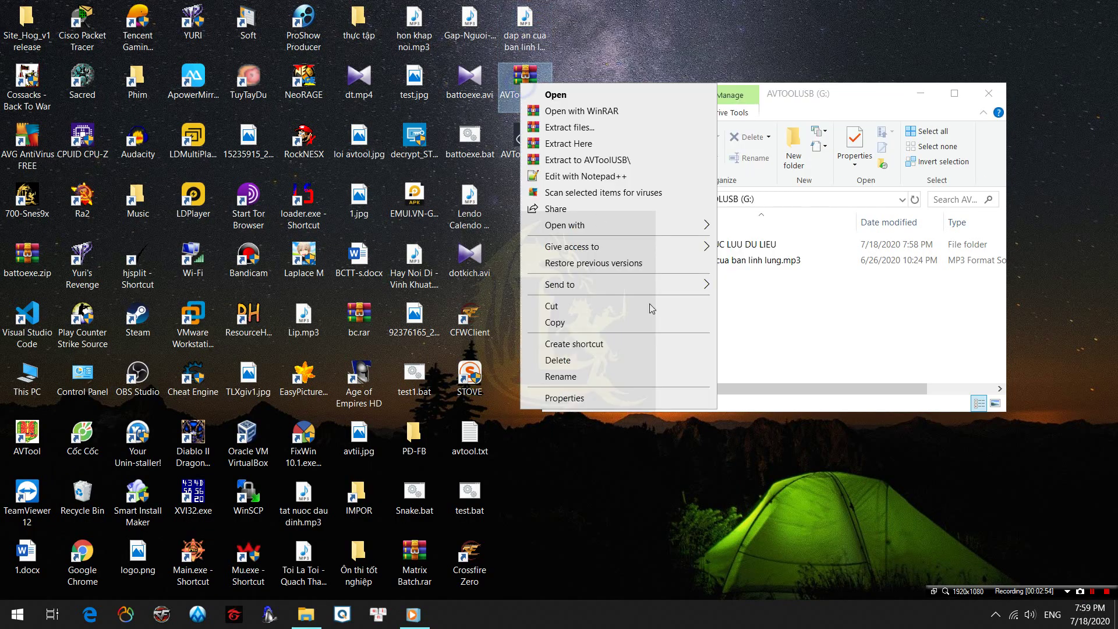
{"action": "mouse_move", "coordinate": [691, 284]}
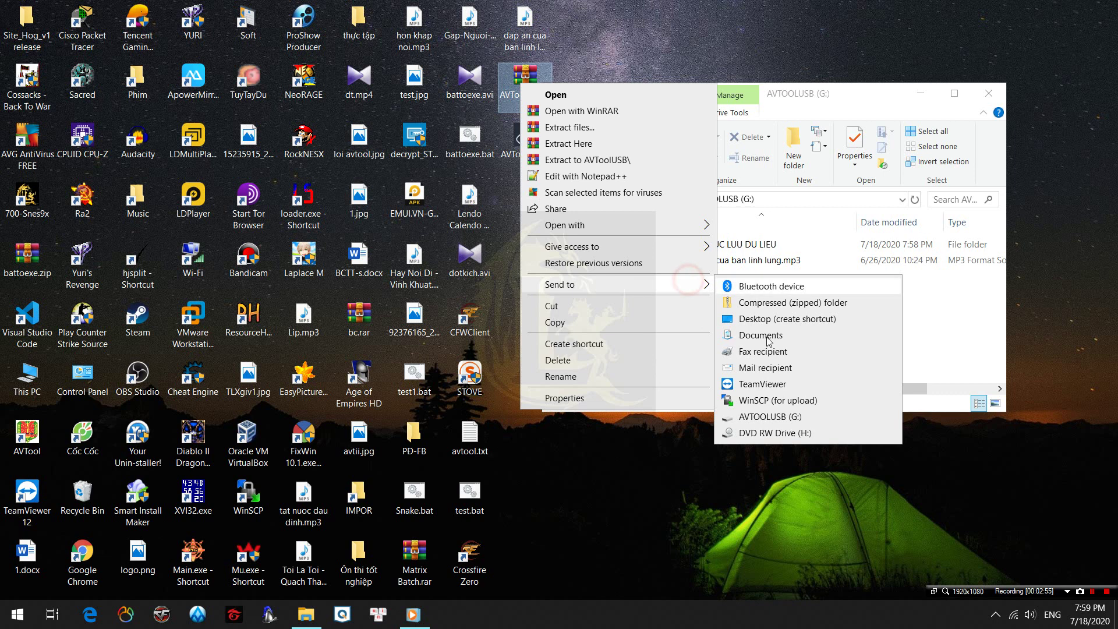
{"action": "left_click", "coordinate": [778, 413]}
{"action": "left_click", "coordinate": [669, 250]}
{"action": "left_click_drag", "start_coordinate": [525, 79], "coordinate": [756, 337]}
{"action": "left_click", "coordinate": [669, 240]}
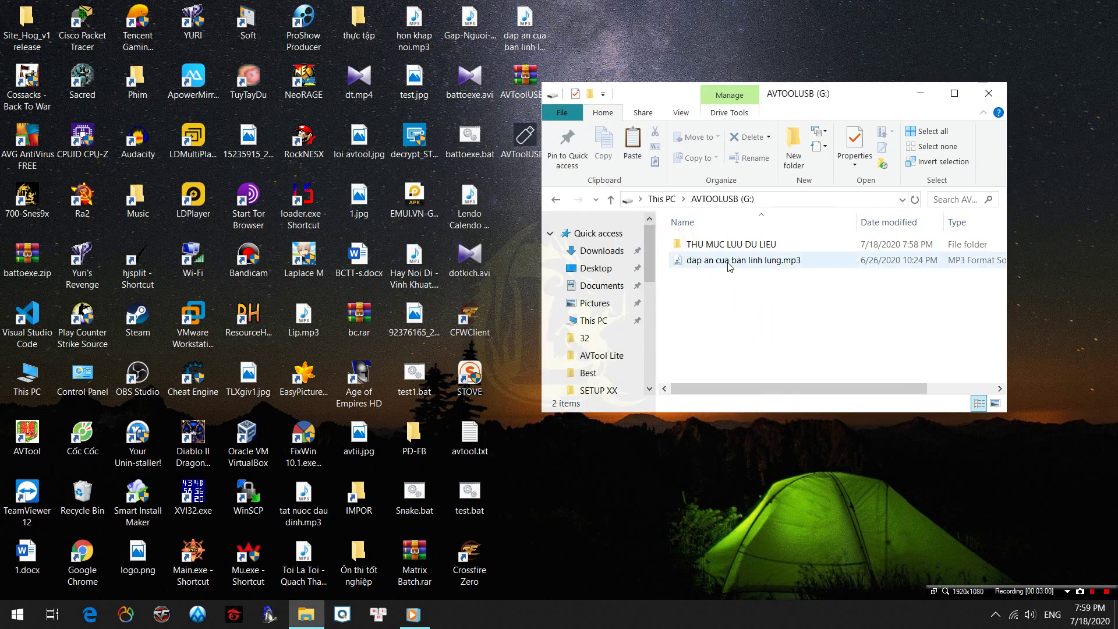
Step: Try to copy "dap an cua ban linh lung.mp3" from AVTOOLUSB (G:) to the desktop, replacing the existing file, and cancel the transfer
{"action": "left_click_drag", "start_coordinate": [725, 260], "coordinate": [520, 282]}
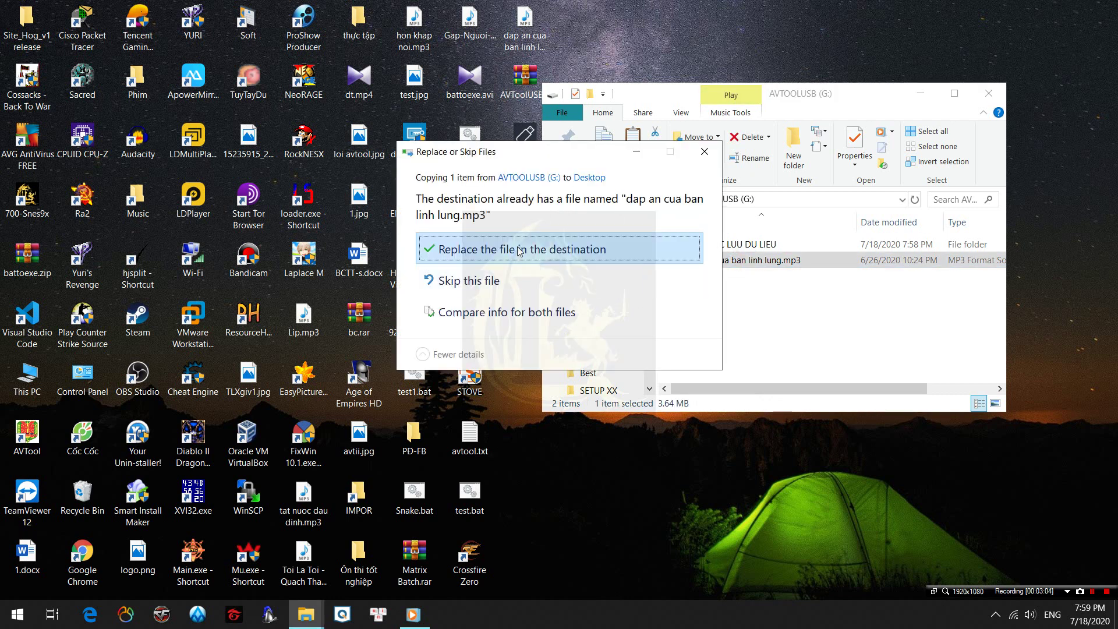
{"action": "left_click", "coordinate": [528, 249]}
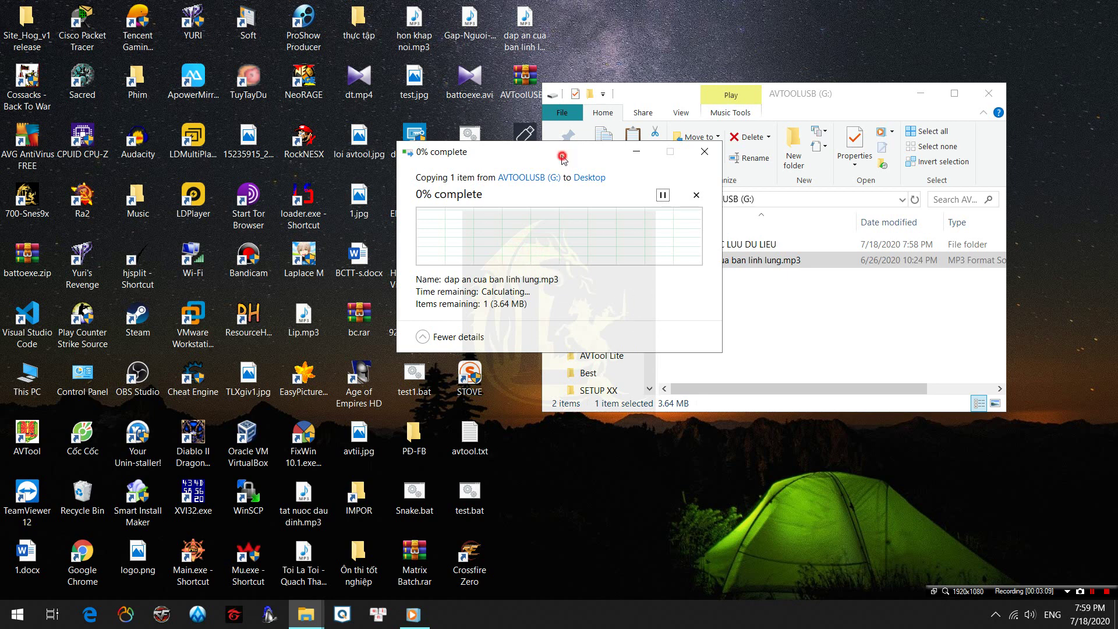
{"action": "left_click_drag", "start_coordinate": [563, 159], "coordinate": [466, 180]}
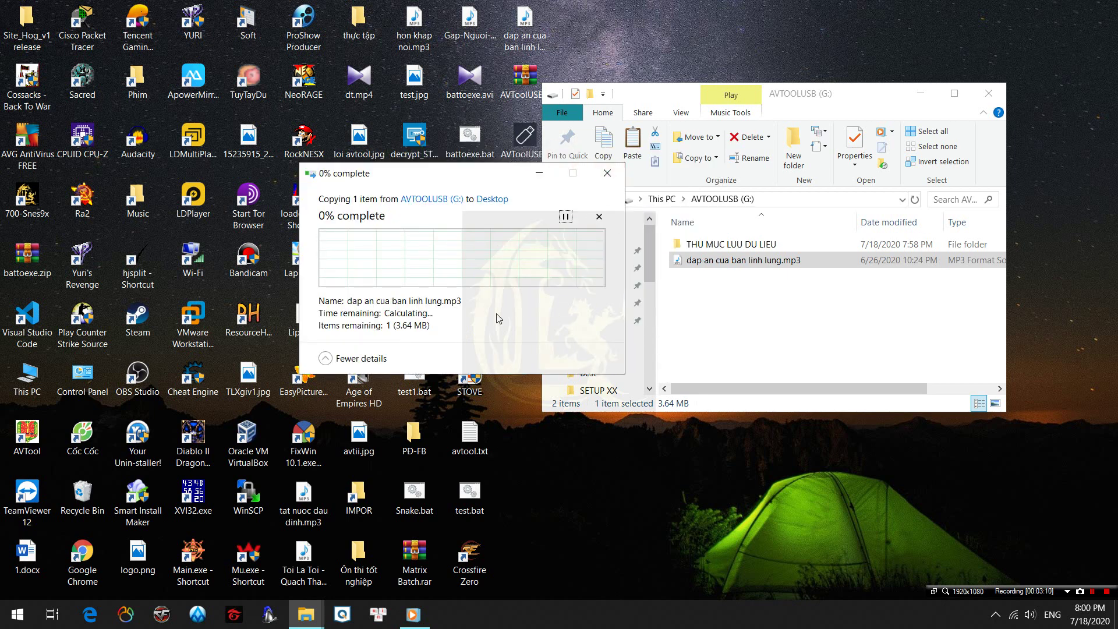
{"action": "left_click", "coordinate": [572, 298]}
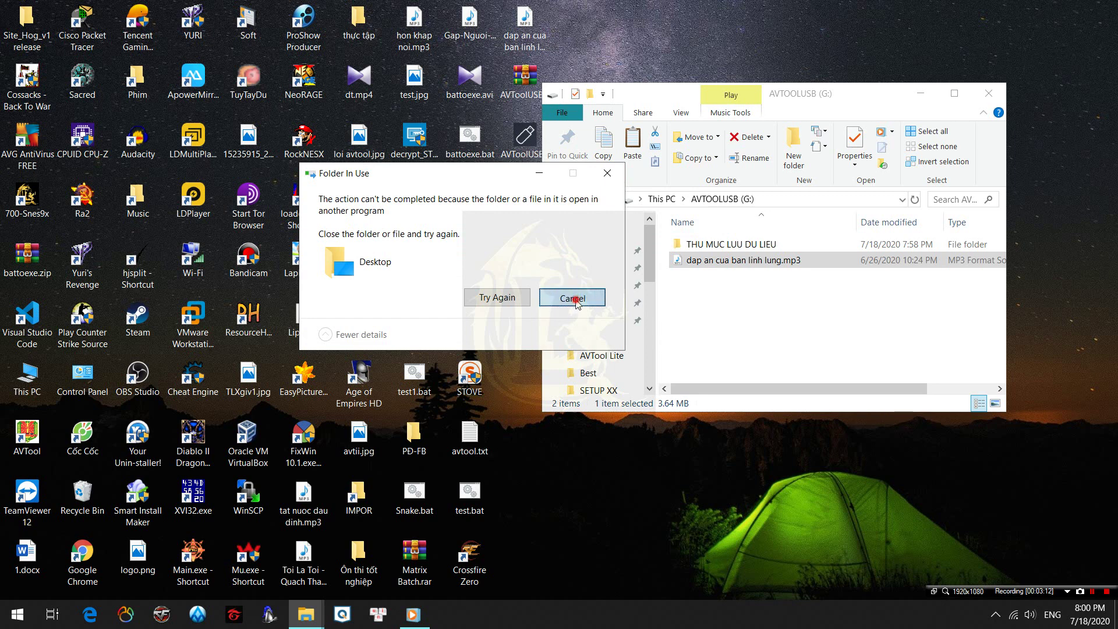
Step: Copy AVToolUSB.zip from the THU MUC LUU DU LIEU folder on AVTOOLUSB (G:) to the desktop, replacing the existing file
{"action": "left_click", "coordinate": [759, 244]}
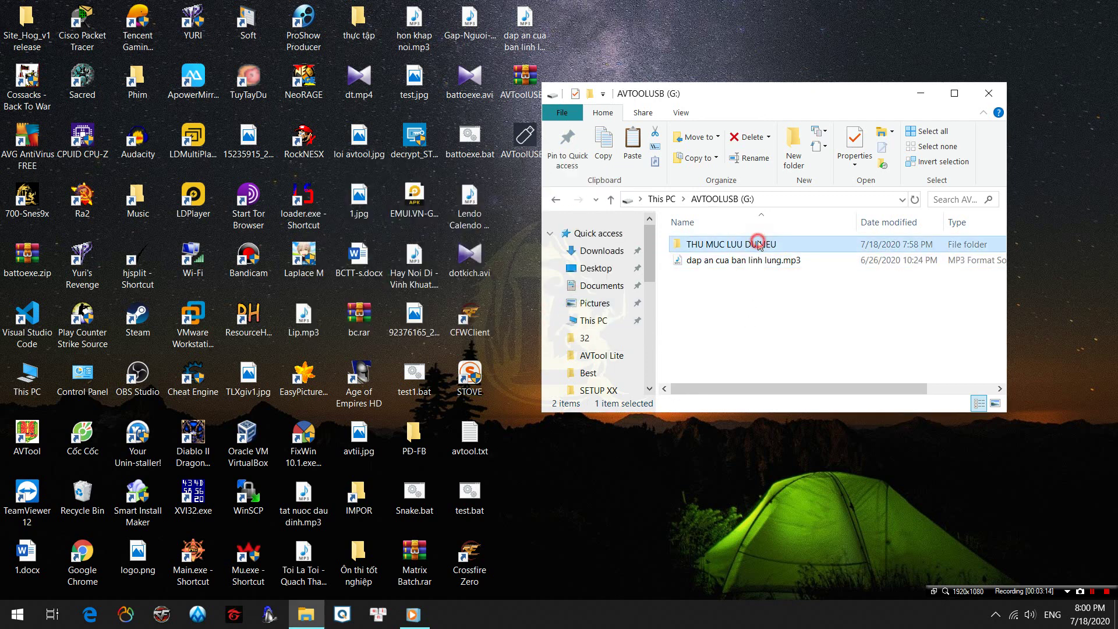
{"action": "double_click", "coordinate": [759, 245]}
{"action": "left_click_drag", "start_coordinate": [742, 310], "coordinate": [808, 352]}
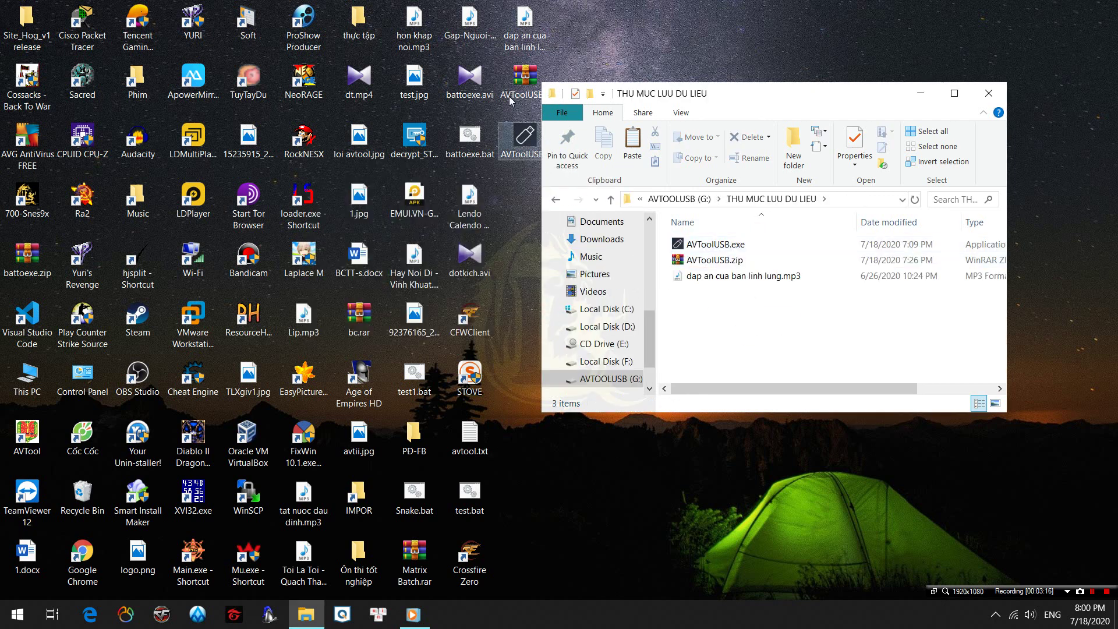
{"action": "left_click", "coordinate": [702, 248]}
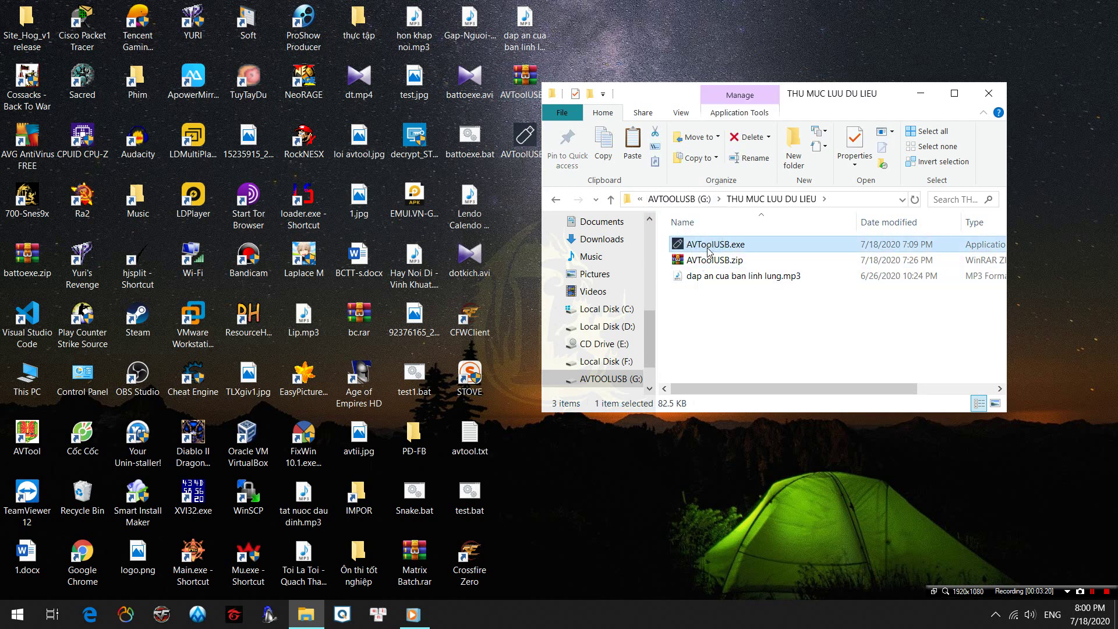
{"action": "left_click_drag", "start_coordinate": [708, 260], "coordinate": [529, 251]}
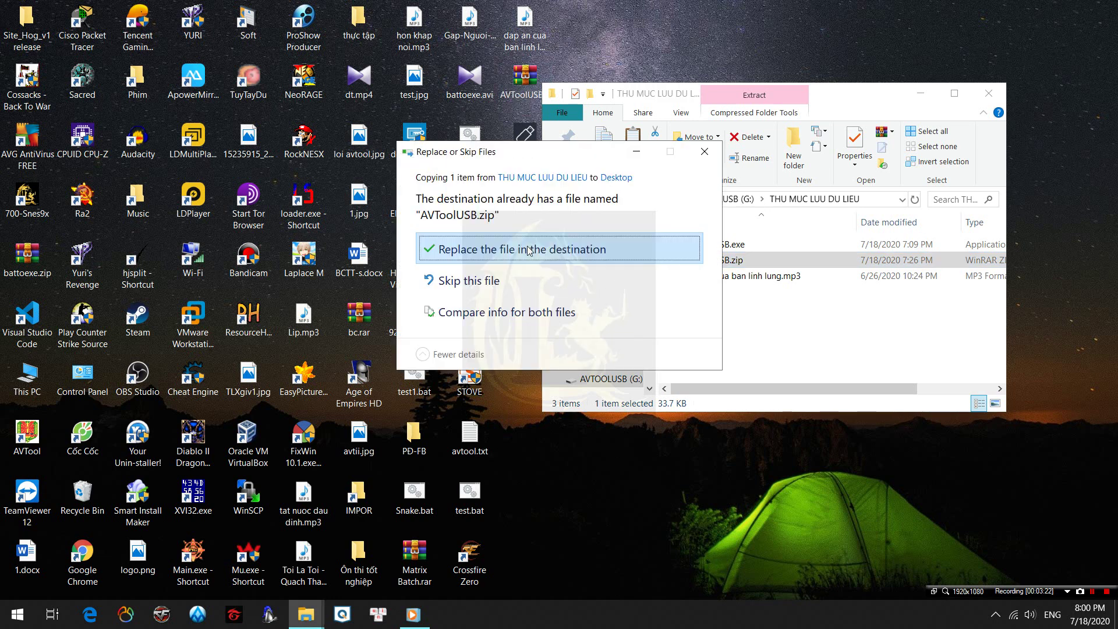
{"action": "left_click", "coordinate": [529, 250]}
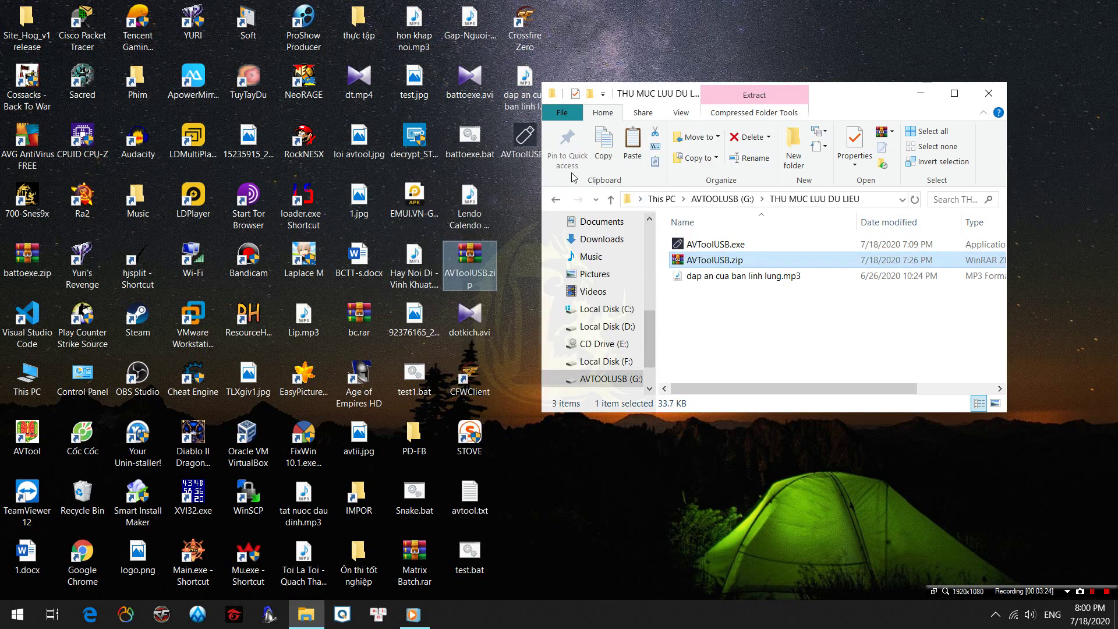
Step: Return to the root of AVTOOLUSB (G:), play "dap an cua ban linh lung.mp3" from there, and close the player
{"action": "left_click", "coordinate": [556, 200]}
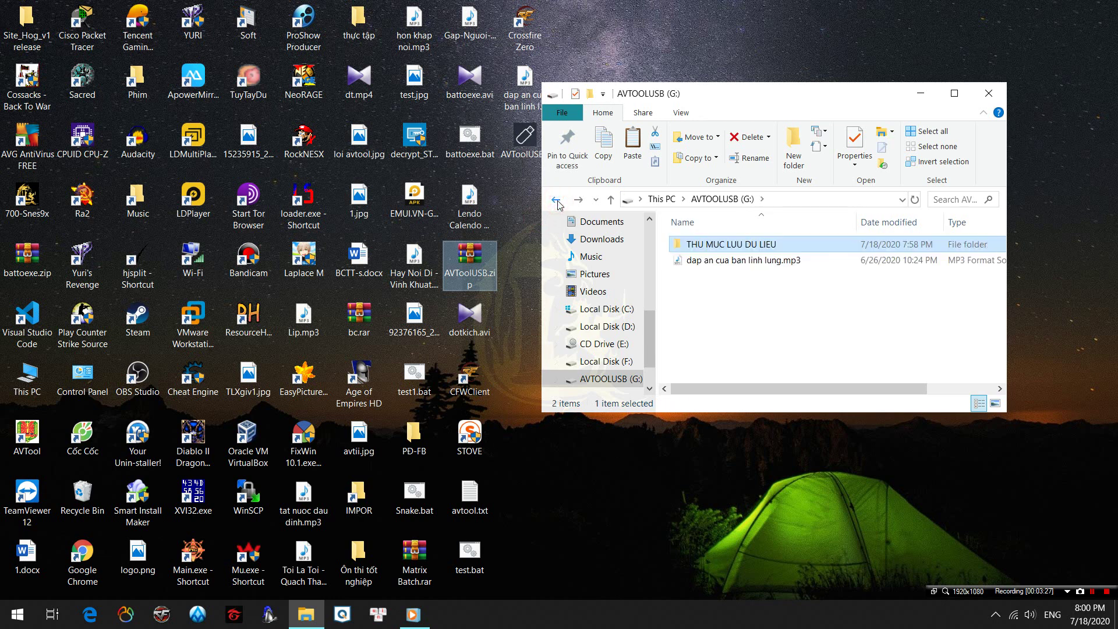
{"action": "left_click", "coordinate": [751, 264]}
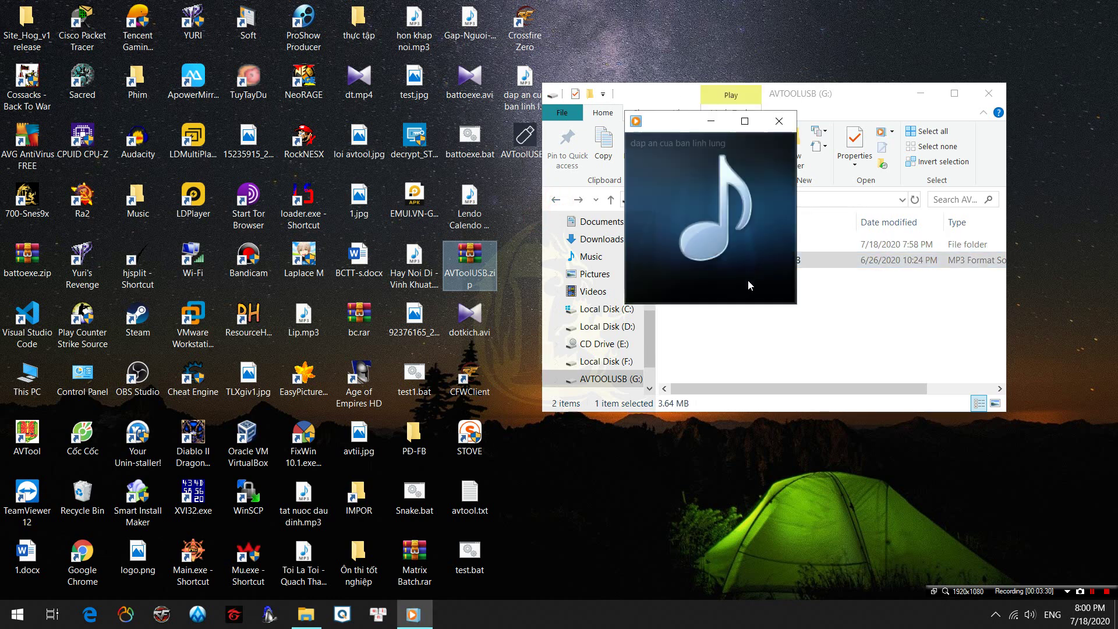
{"action": "left_click", "coordinate": [778, 123]}
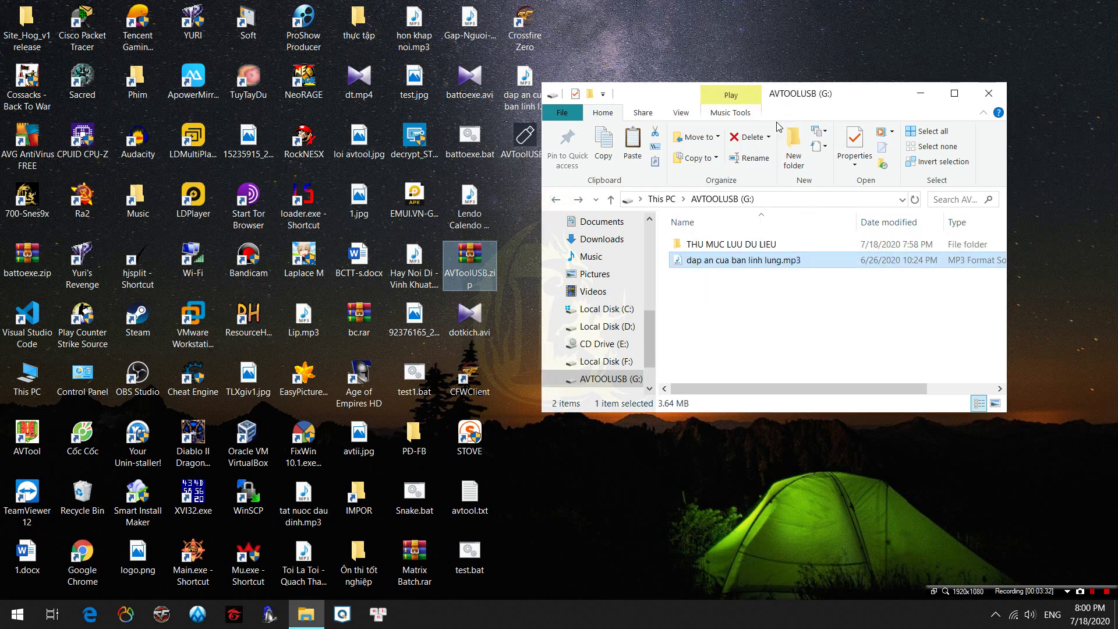